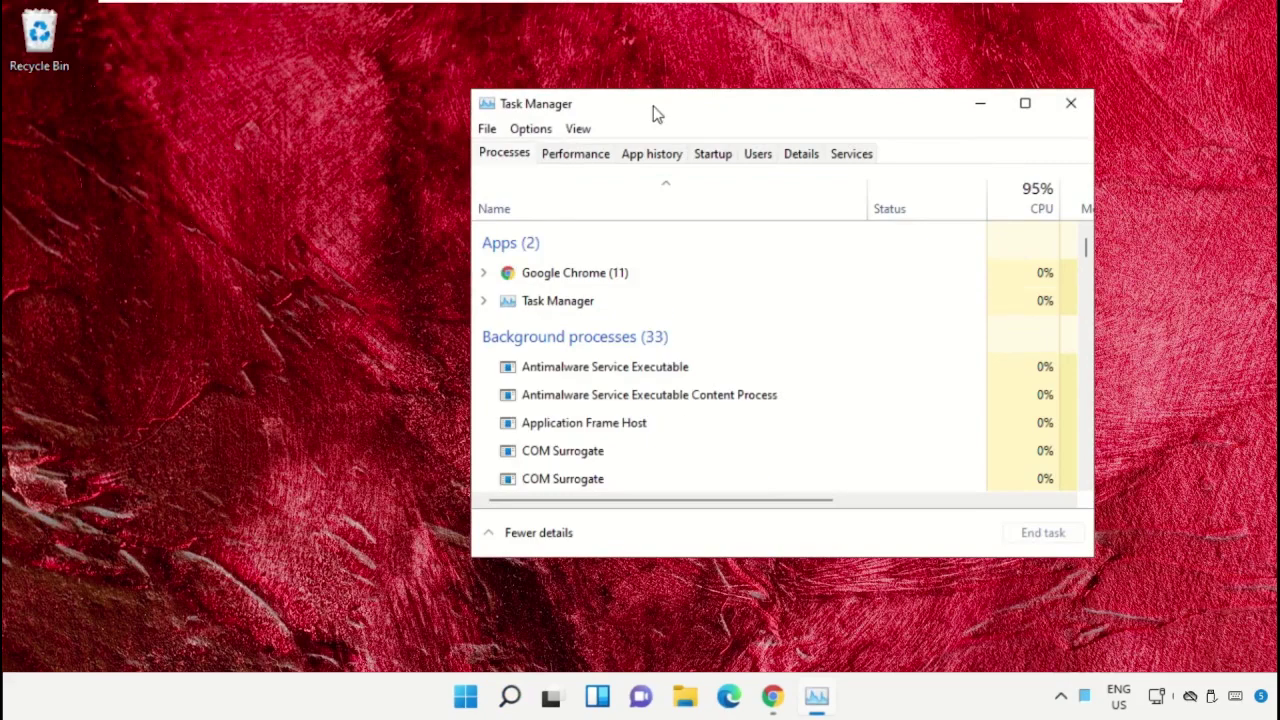
# Start creating a new task in Task Manager, placing the Create new task dialog beside the Task Manager window
pyautogui.moveTo(652, 106); pyautogui.dragTo(288, 199)
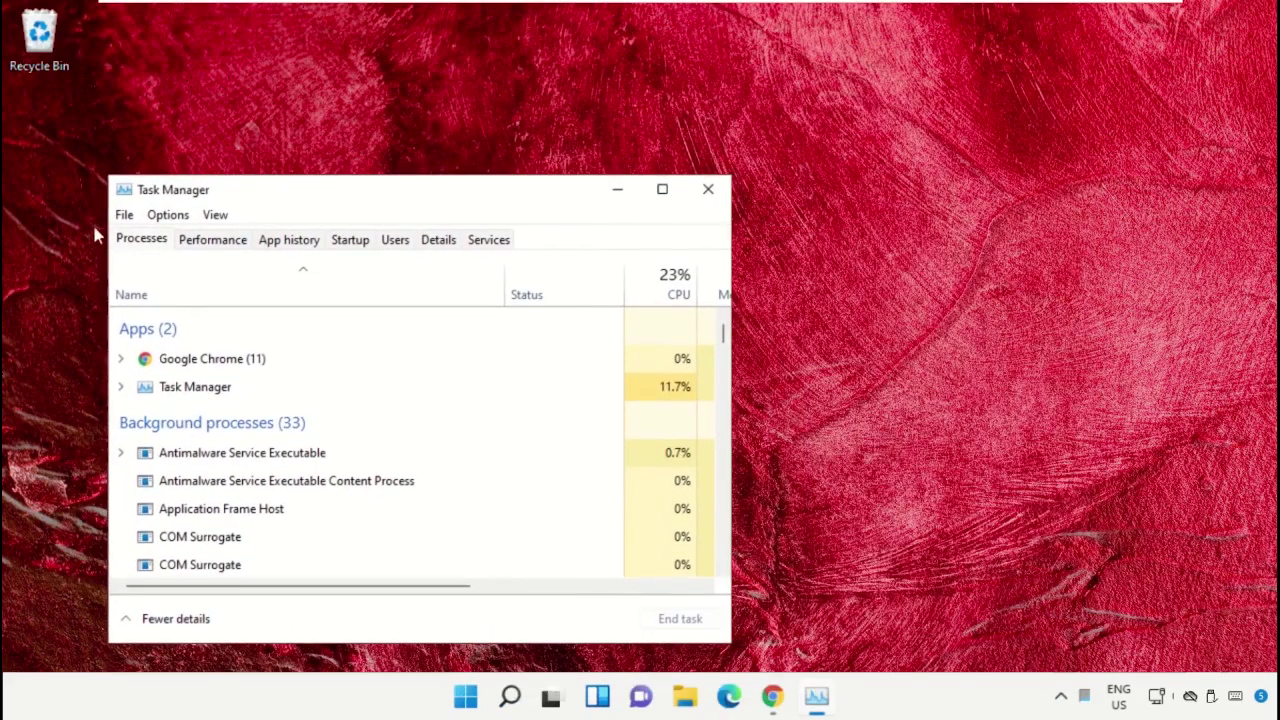
pyautogui.click(160, 214)
pyautogui.moveTo(121, 215)
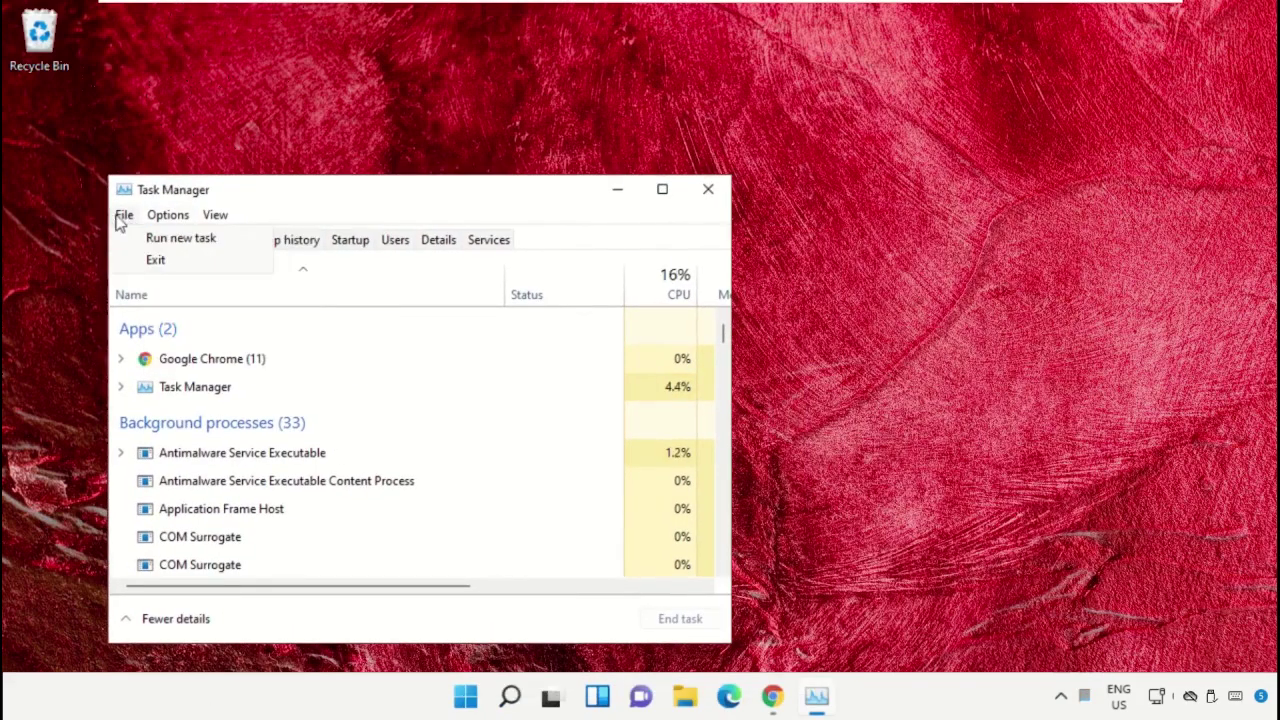
pyautogui.click(142, 239)
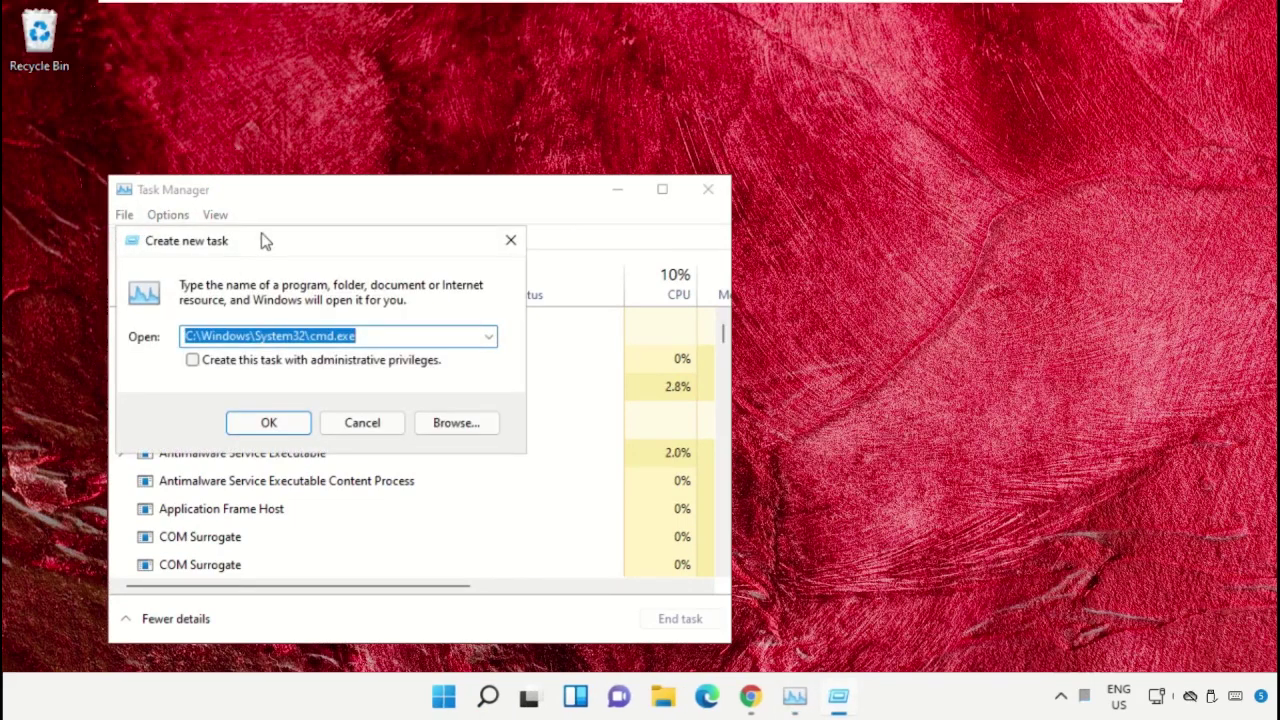
pyautogui.moveTo(263, 240); pyautogui.dragTo(893, 194)
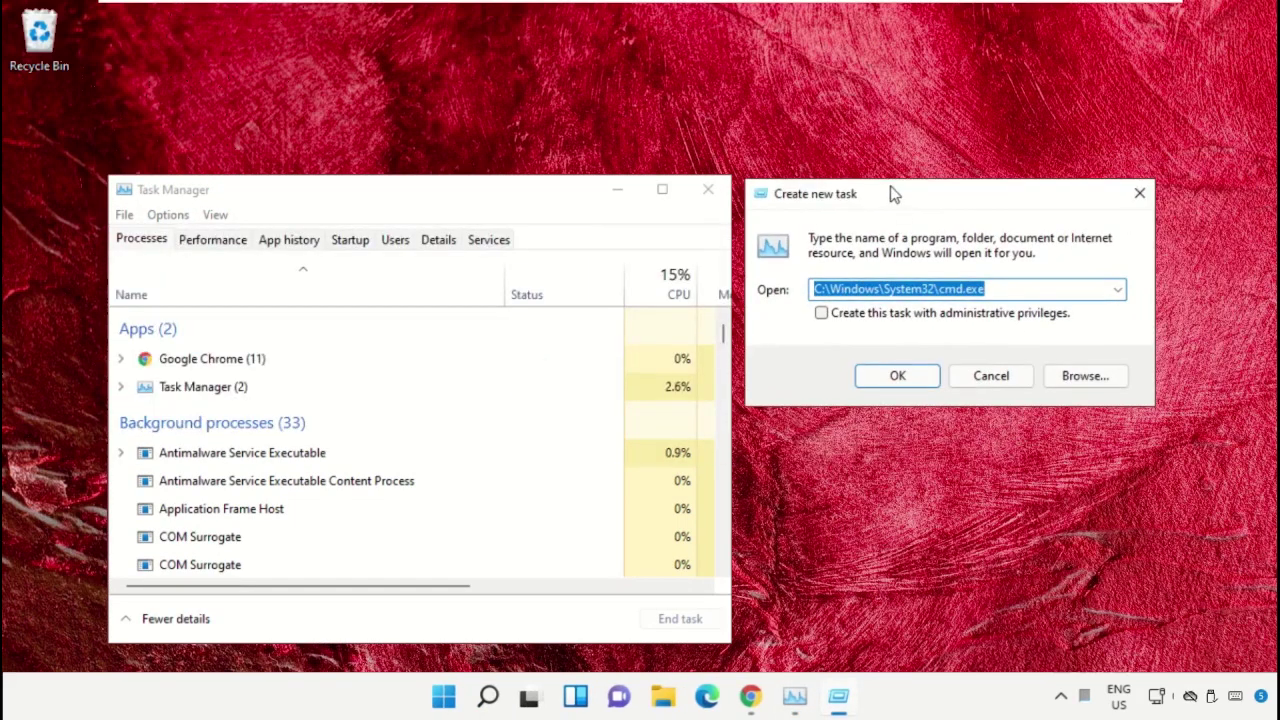
# Browse for the program to run and open the C:\Windows\System32 folder
pyautogui.click(1072, 380)
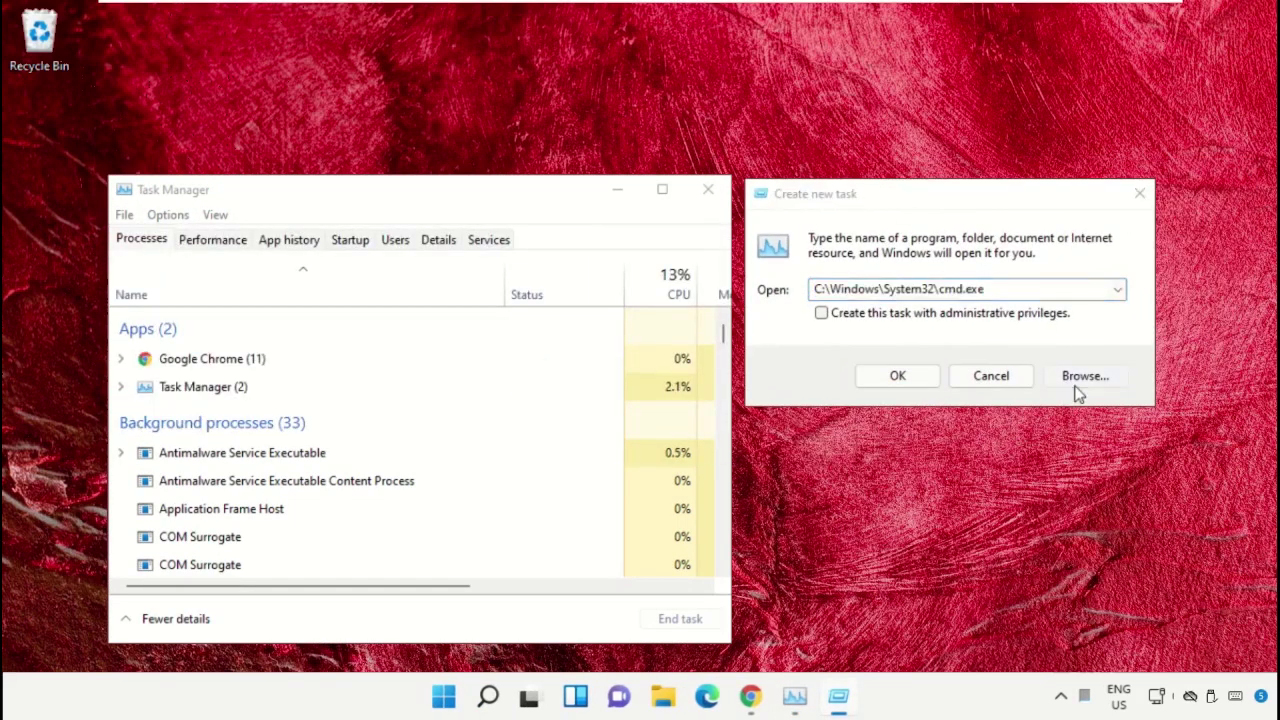
pyautogui.click(700, 300)
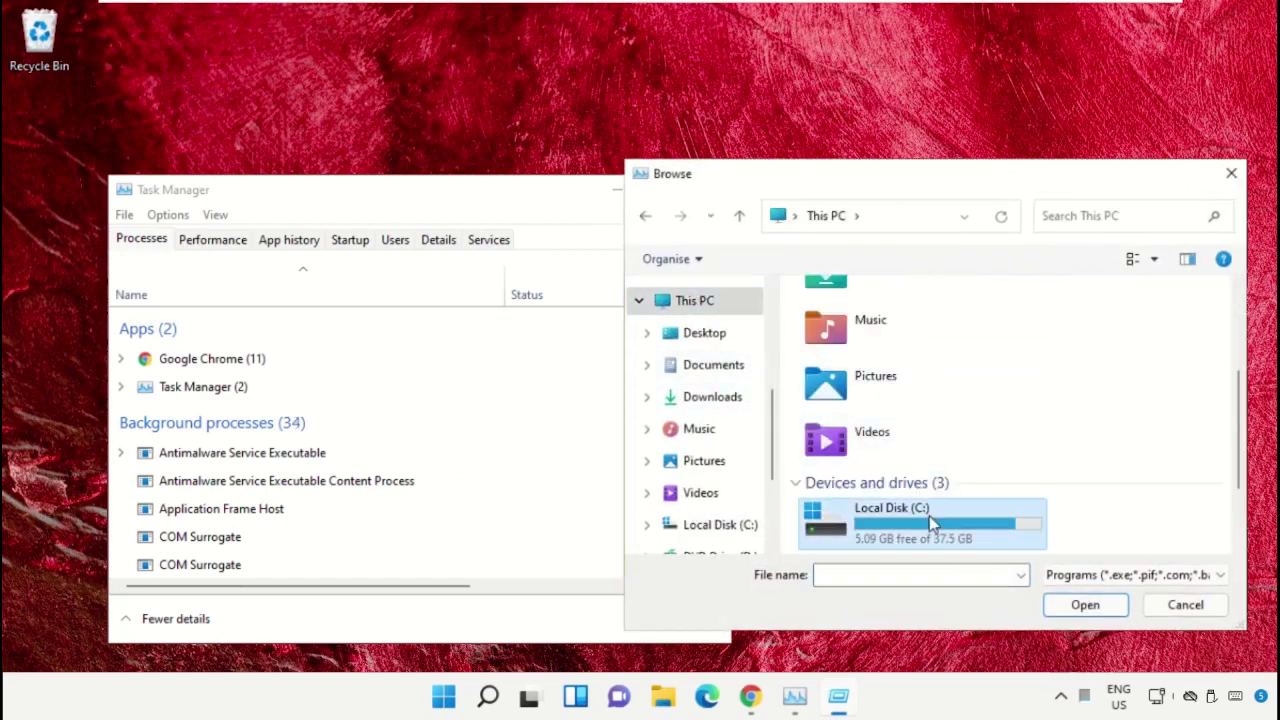
pyautogui.doubleClick(930, 522)
pyautogui.scroll(-2, 910, 420)
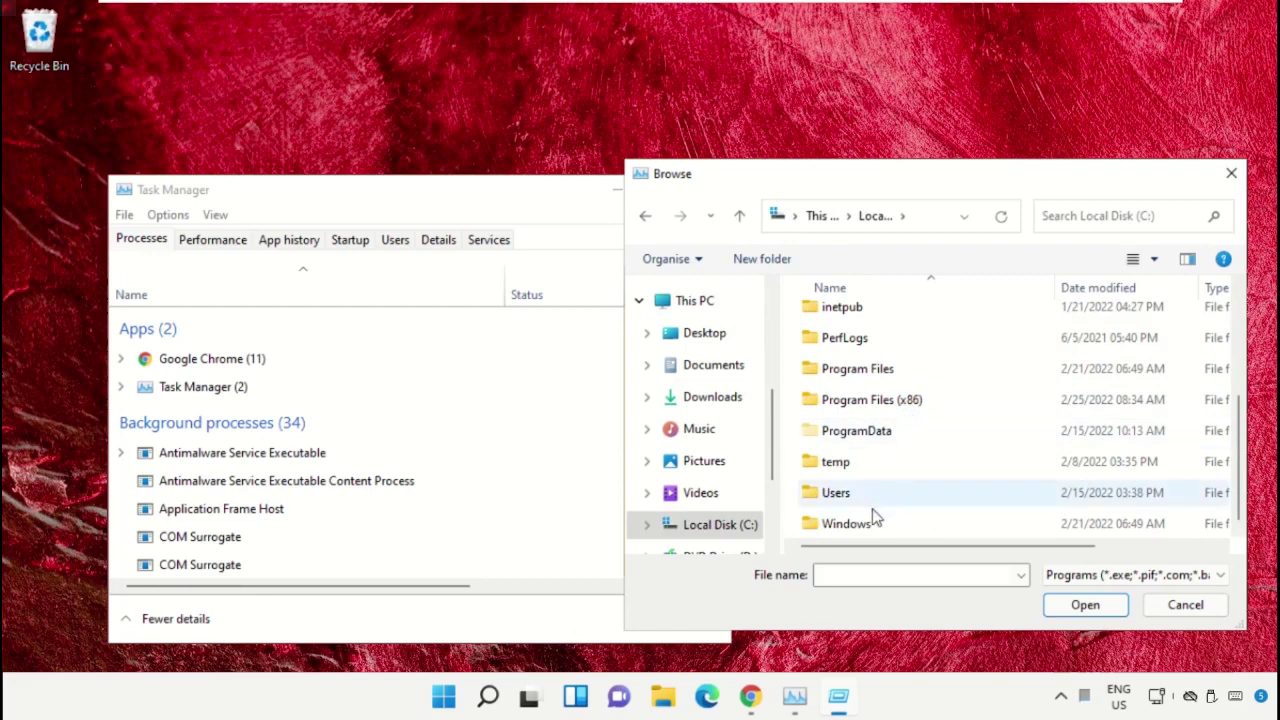
pyautogui.doubleClick(866, 526)
pyautogui.click(872, 390)
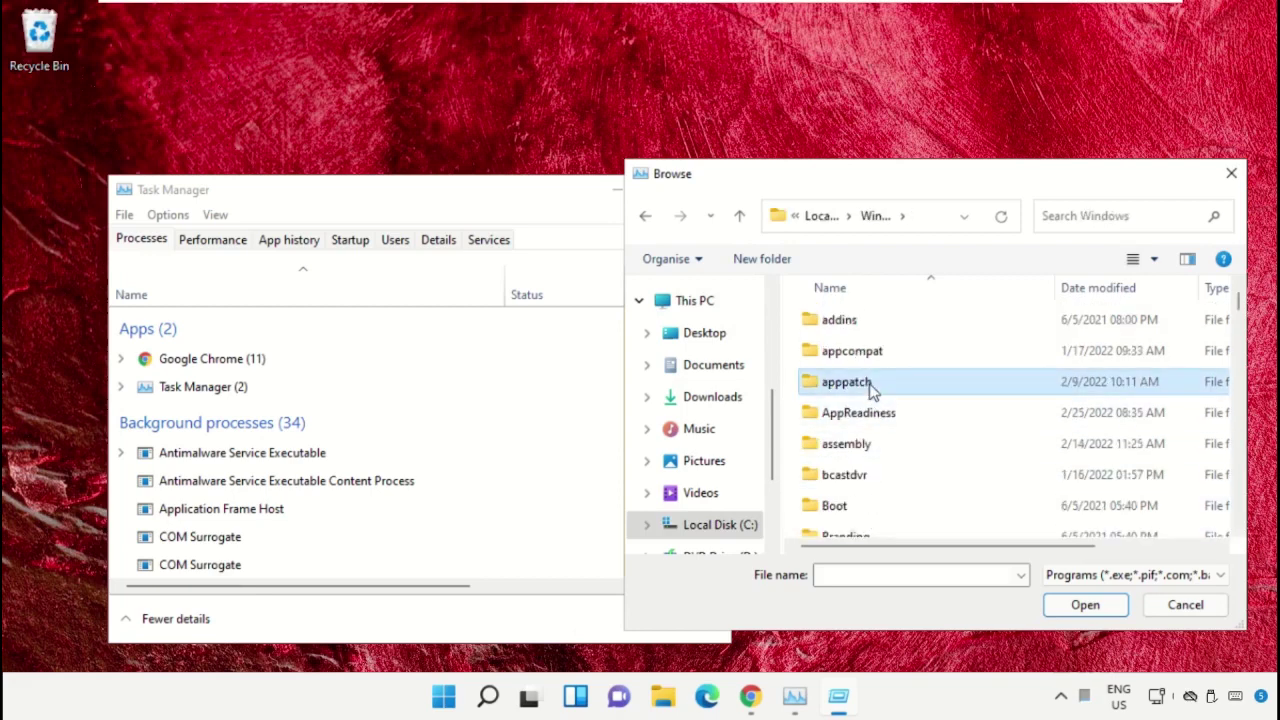
pyautogui.write('sys')
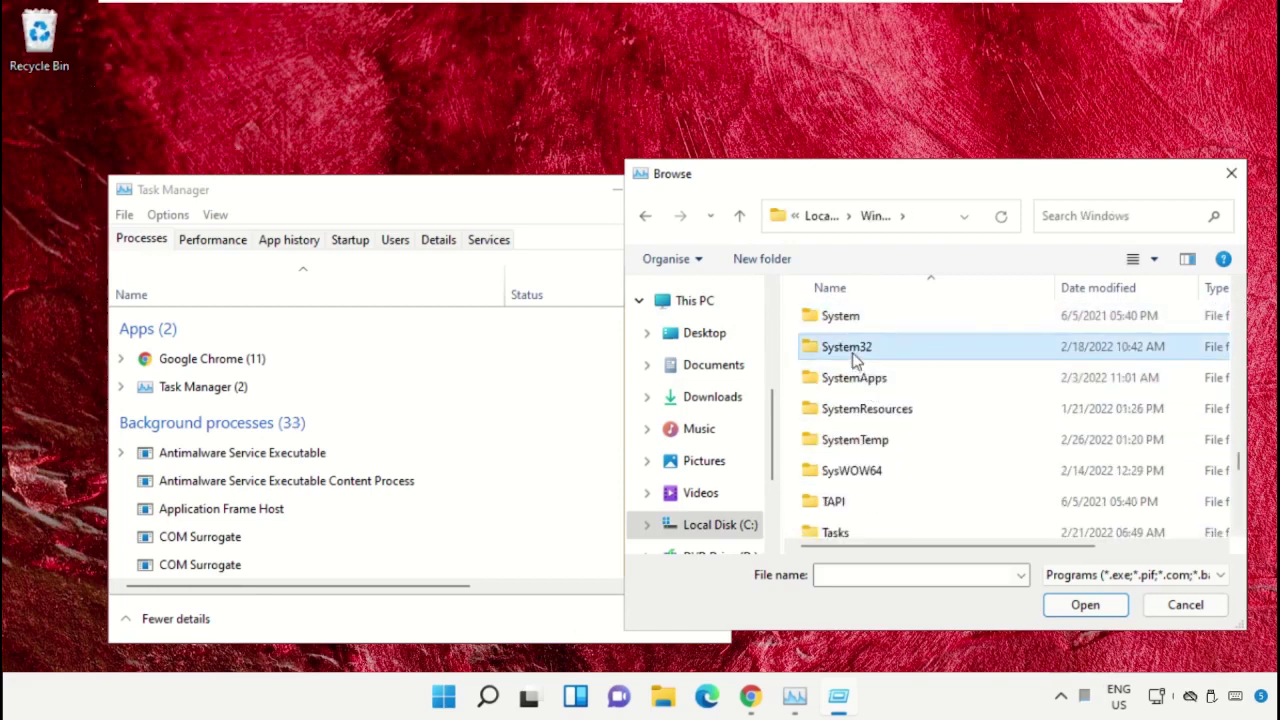
pyautogui.doubleClick(857, 350)
# Choose cmd.exe in the System32 folder as the program for the new task
pyautogui.scroll(-2, 880, 402)
pyautogui.scroll(-3, 880, 402)
pyautogui.click(880, 400)
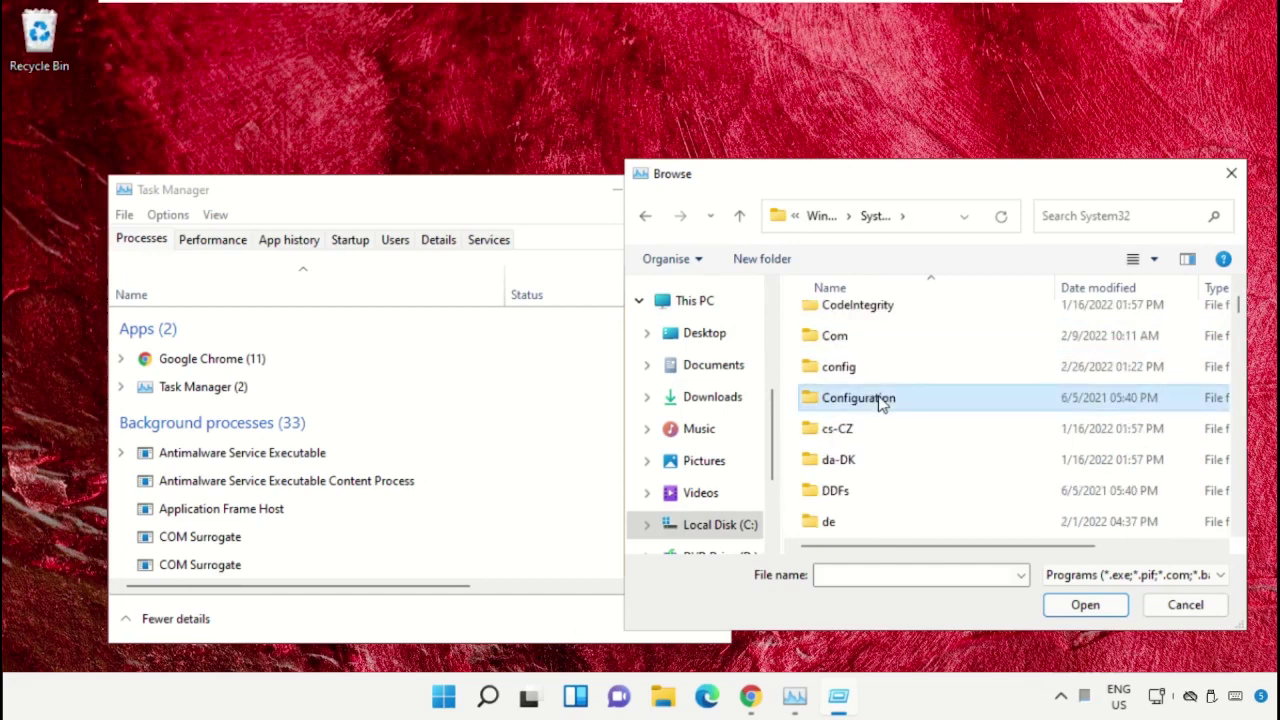
pyautogui.press('Down')
pyautogui.press('Down')
pyautogui.press('Down')
pyautogui.press('Down')
pyautogui.press('Down')
pyautogui.press('Down')
pyautogui.press('Down')
pyautogui.press('Down')
pyautogui.press('Down')
pyautogui.press('Down')
pyautogui.press('Down')
pyautogui.press('Down')
pyautogui.press('Down')
pyautogui.press('Down')
pyautogui.press('Down')
pyautogui.press('Down')
pyautogui.press('Down')
pyautogui.press('Down')
pyautogui.press('Down')
pyautogui.press('Down')
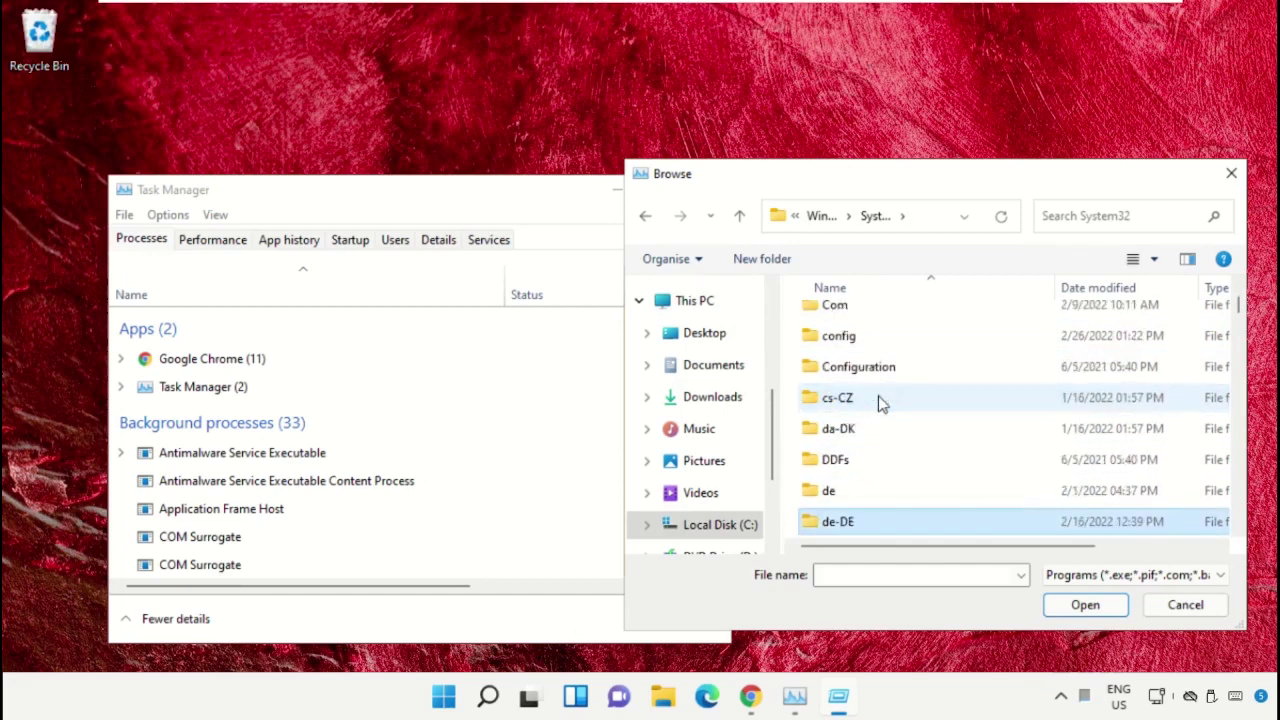
pyautogui.press('Down')
pyautogui.press('Down')
pyautogui.press('Down')
pyautogui.press('Down')
pyautogui.press('Down')
pyautogui.press('Down')
pyautogui.press('Down')
pyautogui.press('Down')
pyautogui.press('Down')
pyautogui.press('Down')
pyautogui.press('Down')
pyautogui.press('Down')
pyautogui.press('Down')
pyautogui.press('Down')
pyautogui.press('Down')
pyautogui.press('Down')
pyautogui.press('Down')
pyautogui.press('Down')
pyautogui.press('Down')
pyautogui.press('Down')
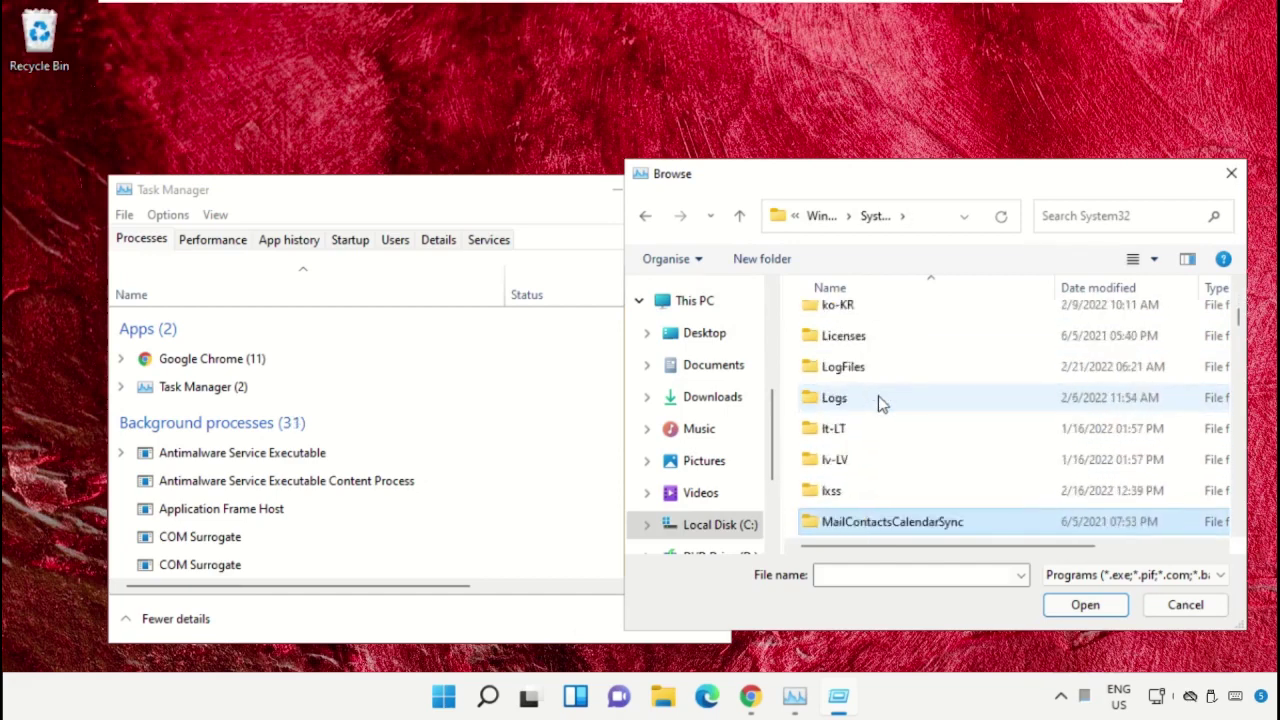
pyautogui.press('Down')
pyautogui.press('Down')
pyautogui.press('Down')
pyautogui.press('Down')
pyautogui.press('Down')
pyautogui.press('Down')
pyautogui.press('Down')
pyautogui.press('Down')
pyautogui.press('Down')
pyautogui.press('Down')
pyautogui.press('Down')
pyautogui.press('Down')
pyautogui.press('Down')
pyautogui.press('Down')
pyautogui.press('Down')
pyautogui.press('Down')
pyautogui.press('Down')
pyautogui.press('Down')
pyautogui.press('Down')
pyautogui.press('Down')
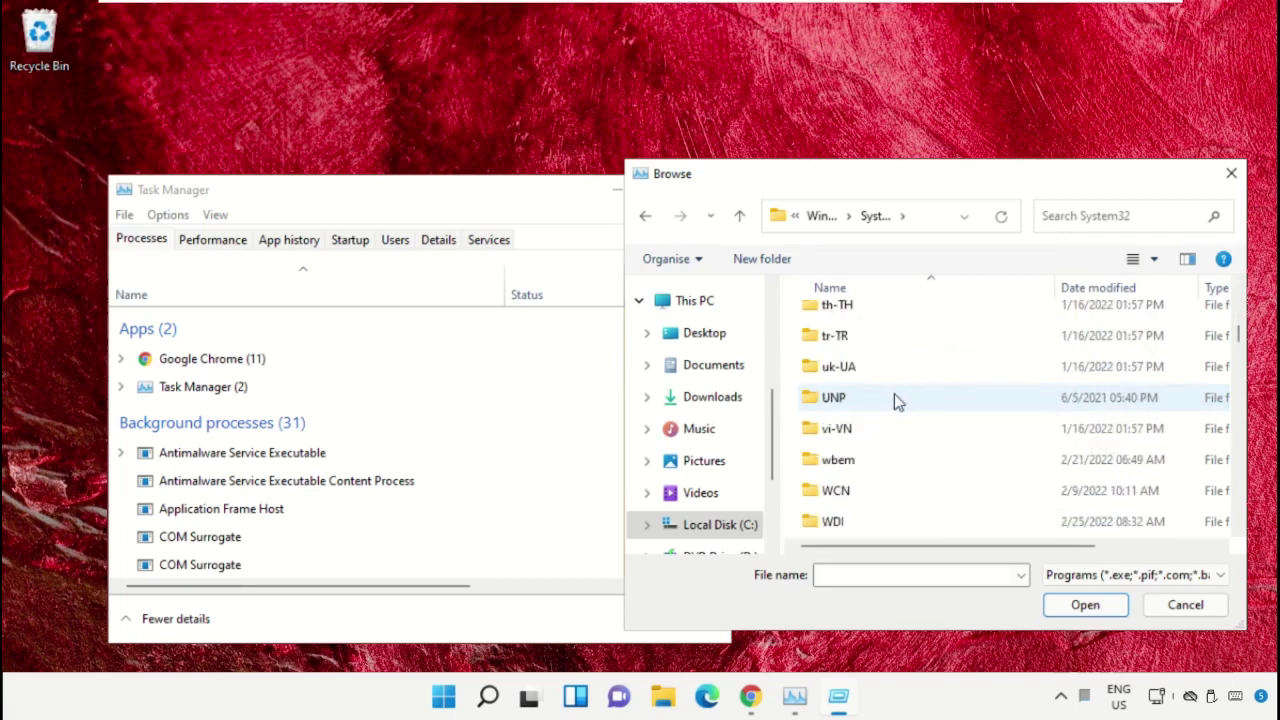
pyautogui.write('cmd.exe')
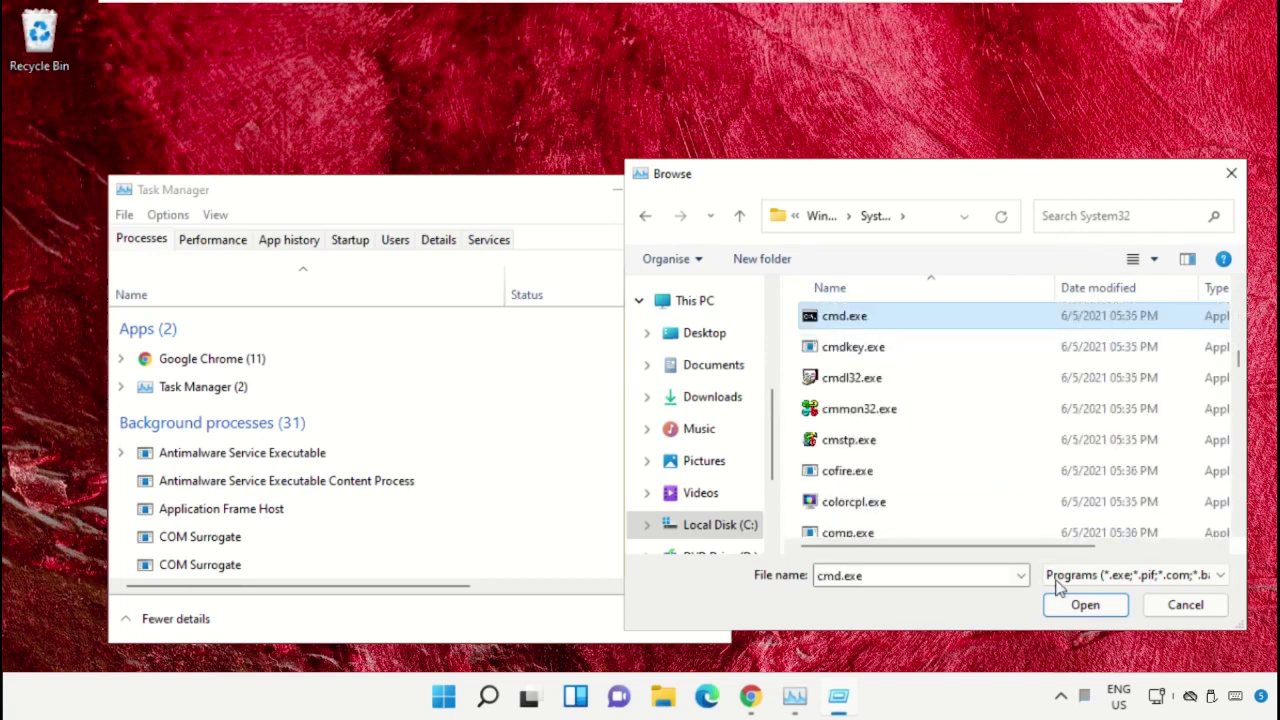
pyautogui.click(1066, 608)
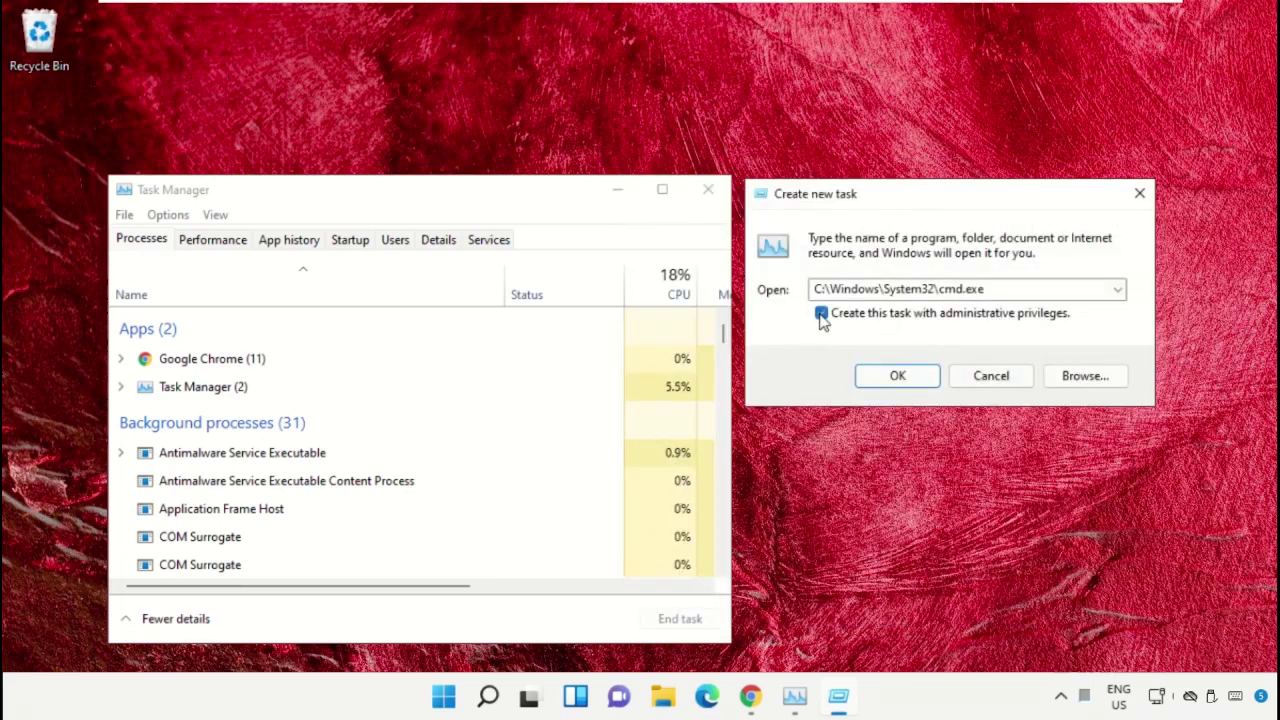
# Run the cmd.exe task with administrative privileges and minimize Task Manager
pyautogui.click(821, 314)
pyautogui.click(920, 380)
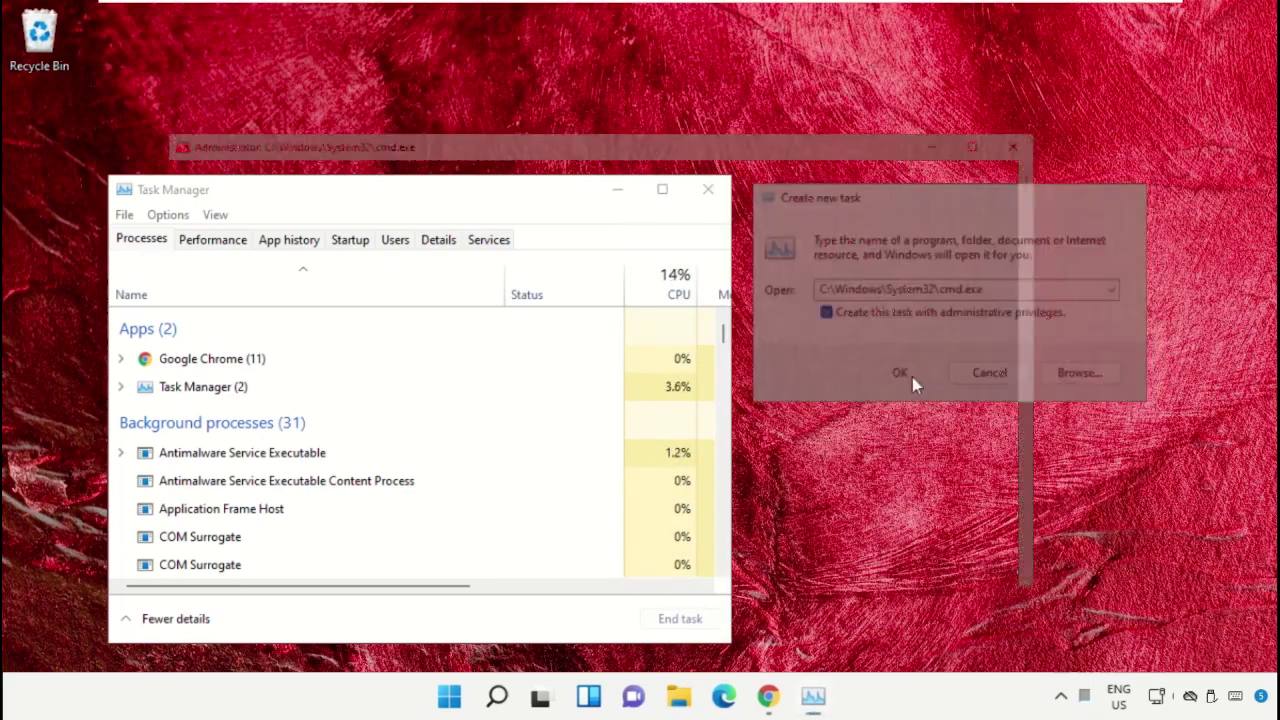
pyautogui.click(624, 192)
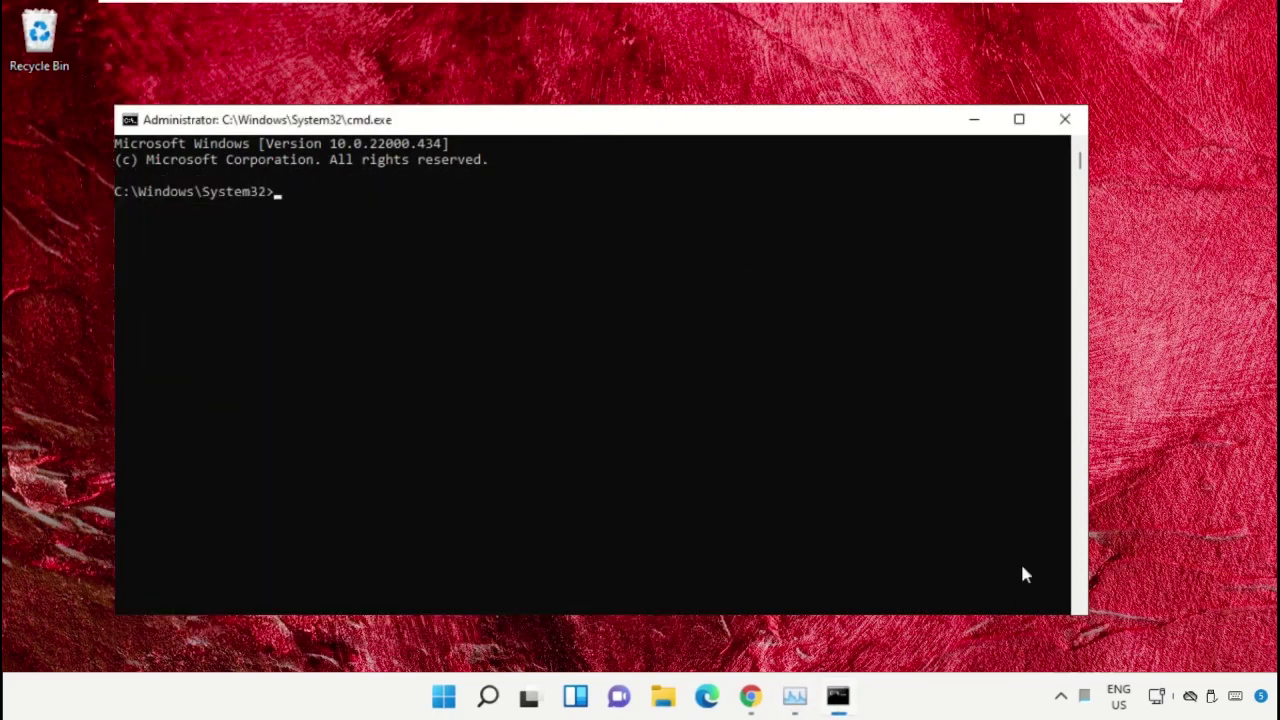
# Shrink the Command Prompt window and move it nearer the middle of the desktop
pyautogui.moveTo(1088, 617); pyautogui.dragTo(842, 488)
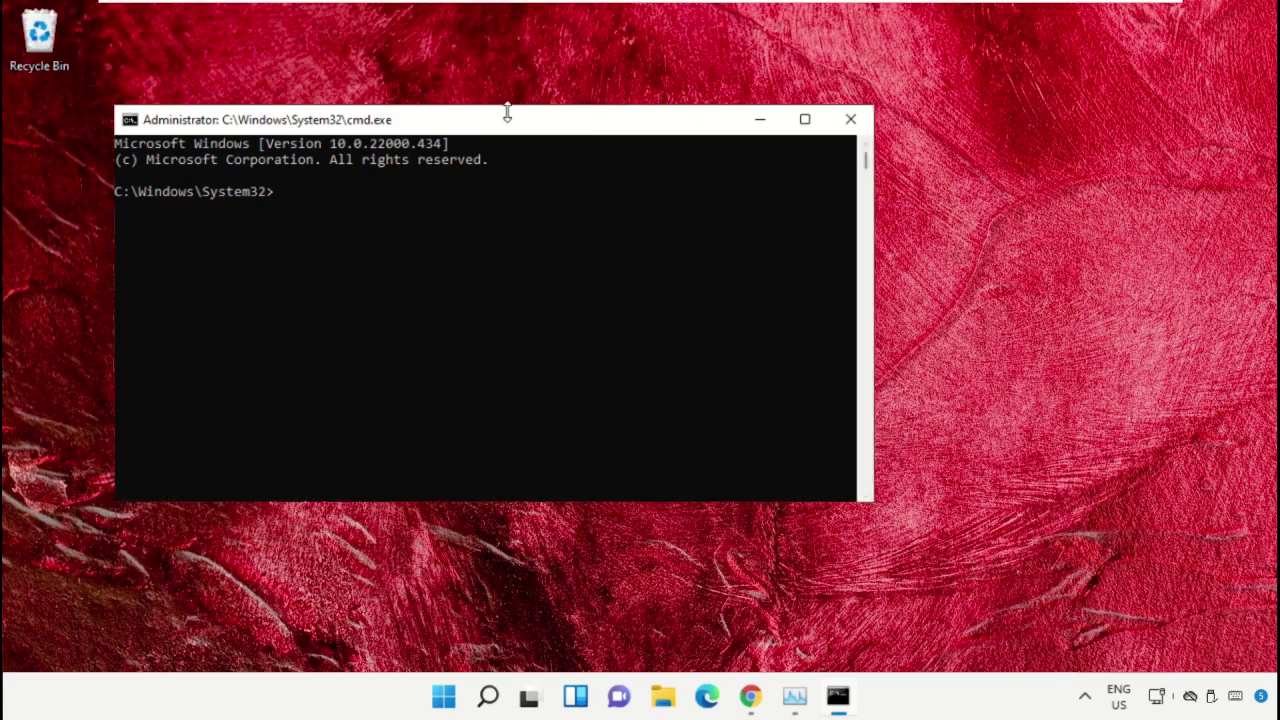
pyautogui.moveTo(497, 130); pyautogui.dragTo(648, 263)
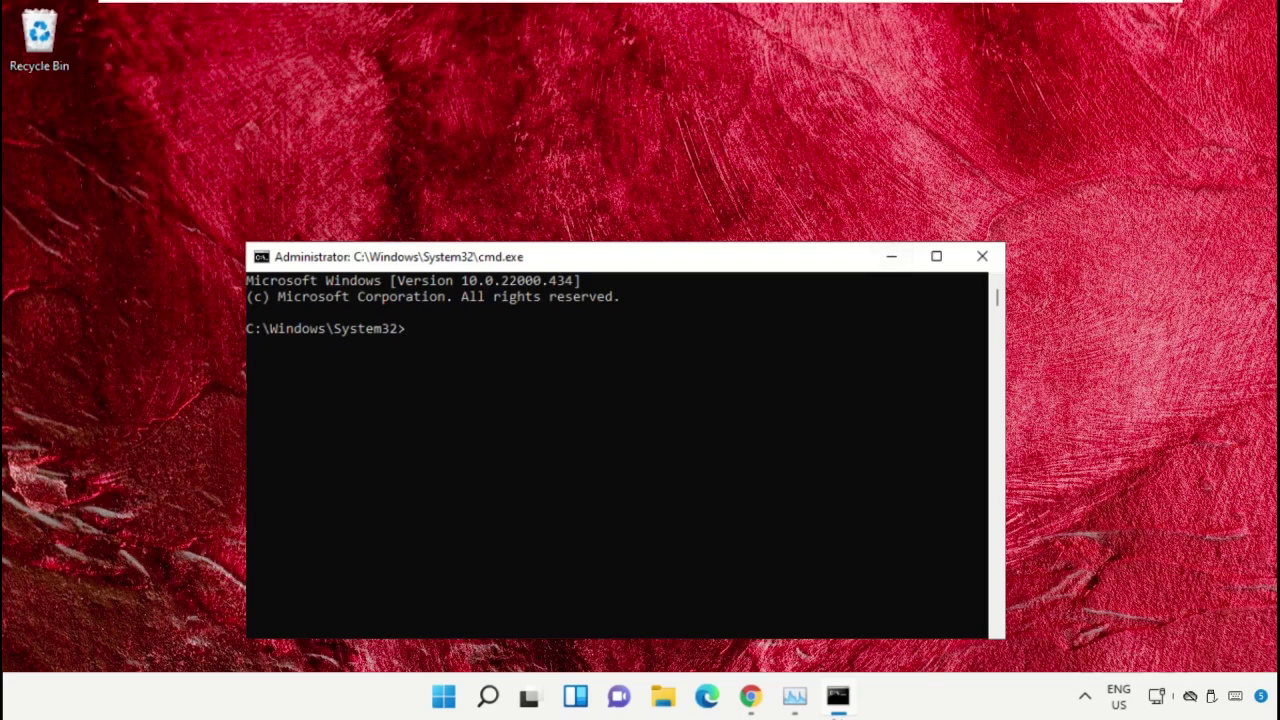
# Switch to Google Chrome and search Google for "hows.tech windows commands"
pyautogui.click(751, 698)
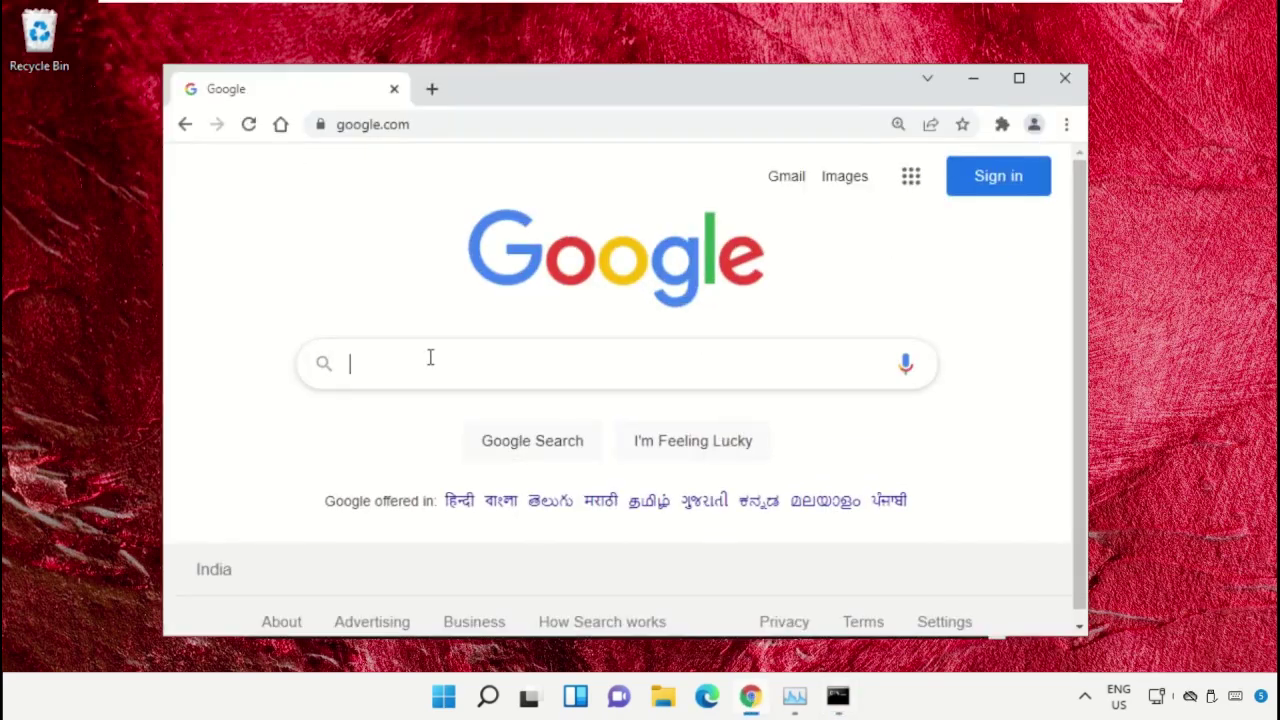
pyautogui.click(433, 369)
pyautogui.write('hows')
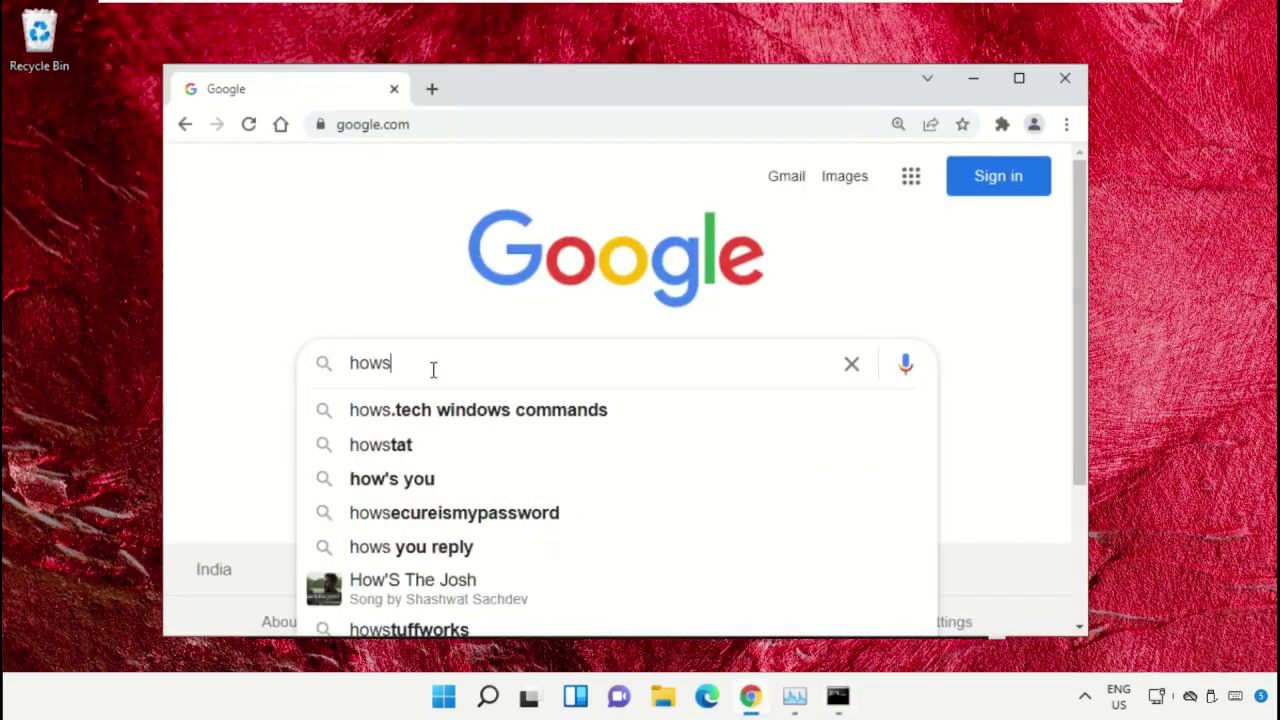
pyautogui.press('Down')
pyautogui.press('Return')
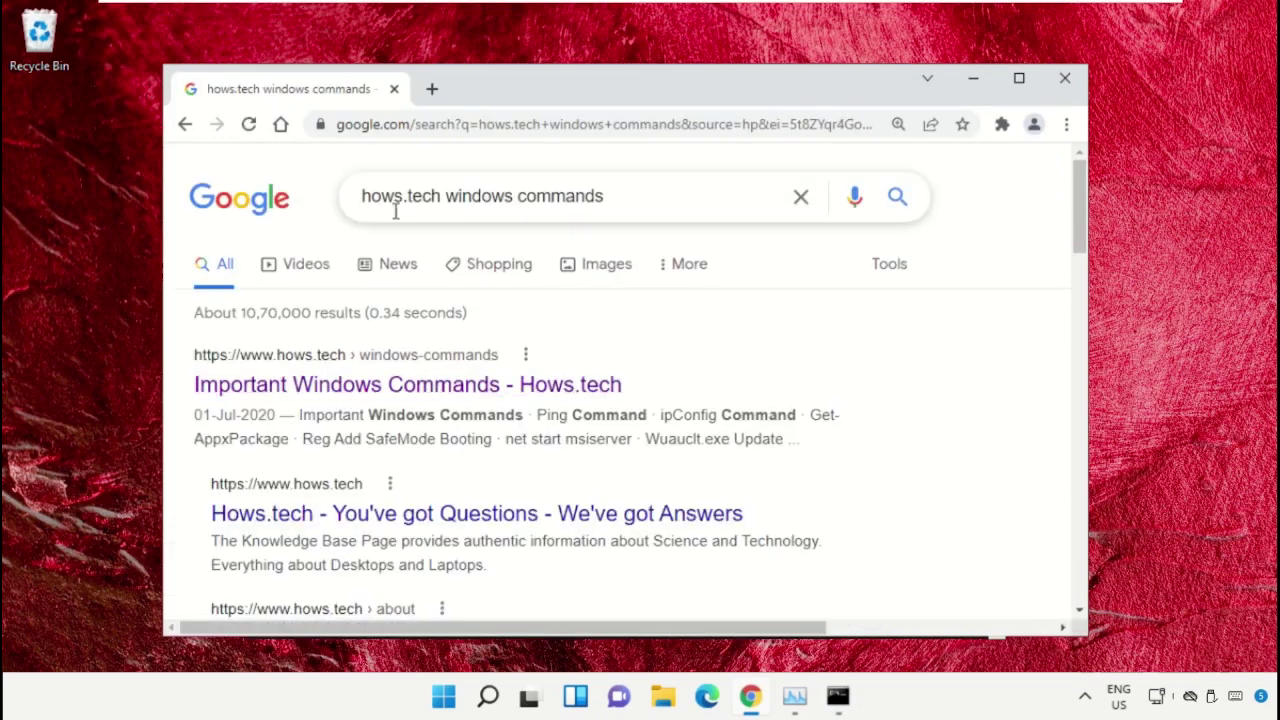
# Open the Important Windows Commands page on Hows.tech and find the sfc commands, Command 11 to Command 13
pyautogui.click(480, 390)
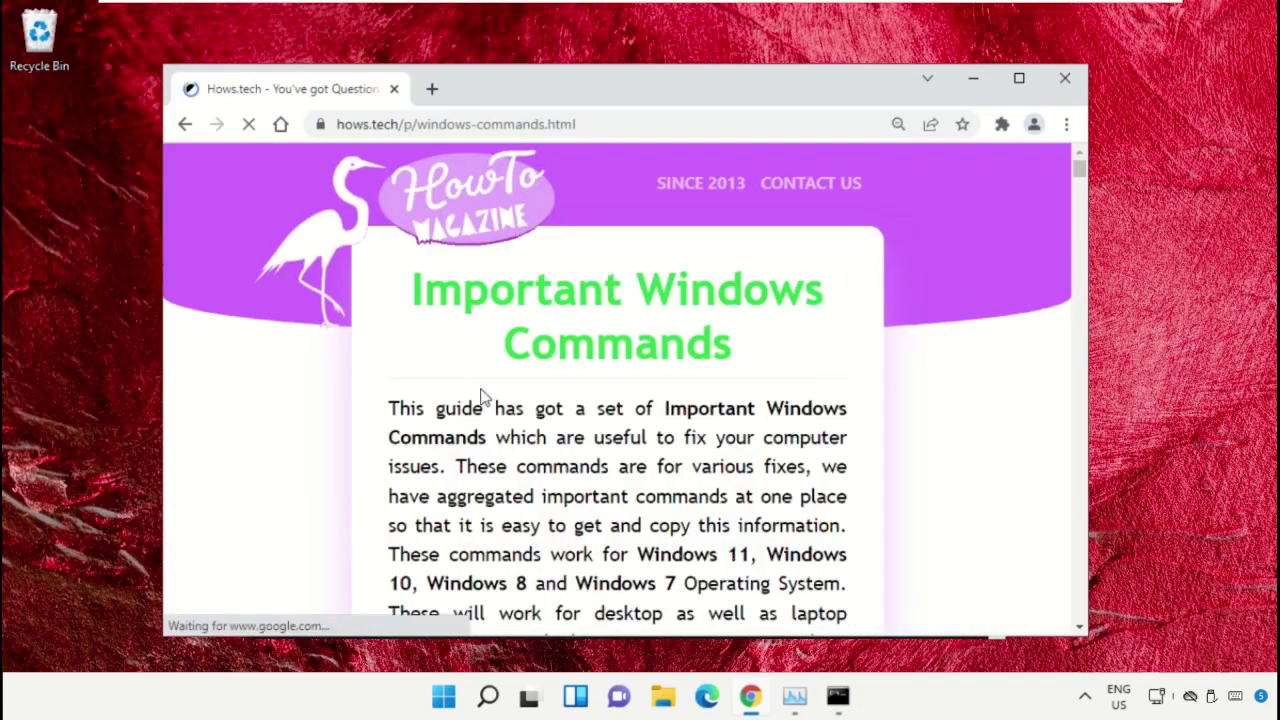
pyautogui.scroll(-8, 800, 361)
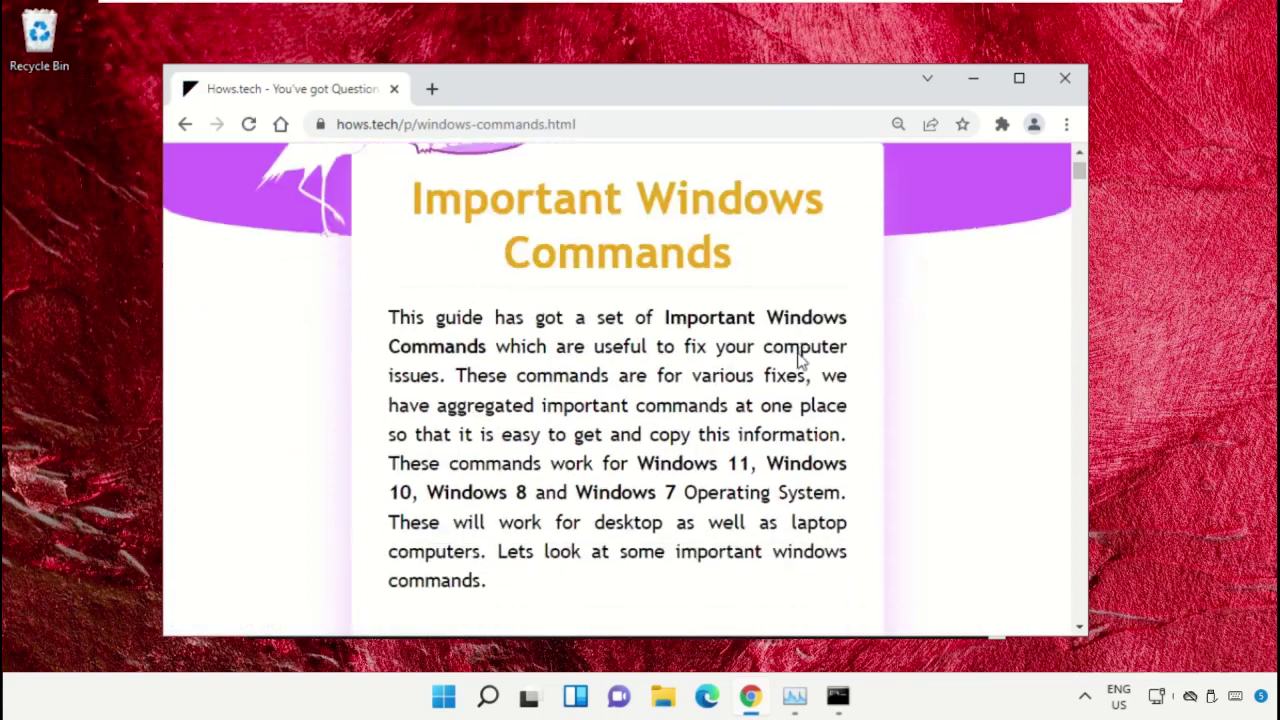
pyautogui.scroll(-15, 800, 361)
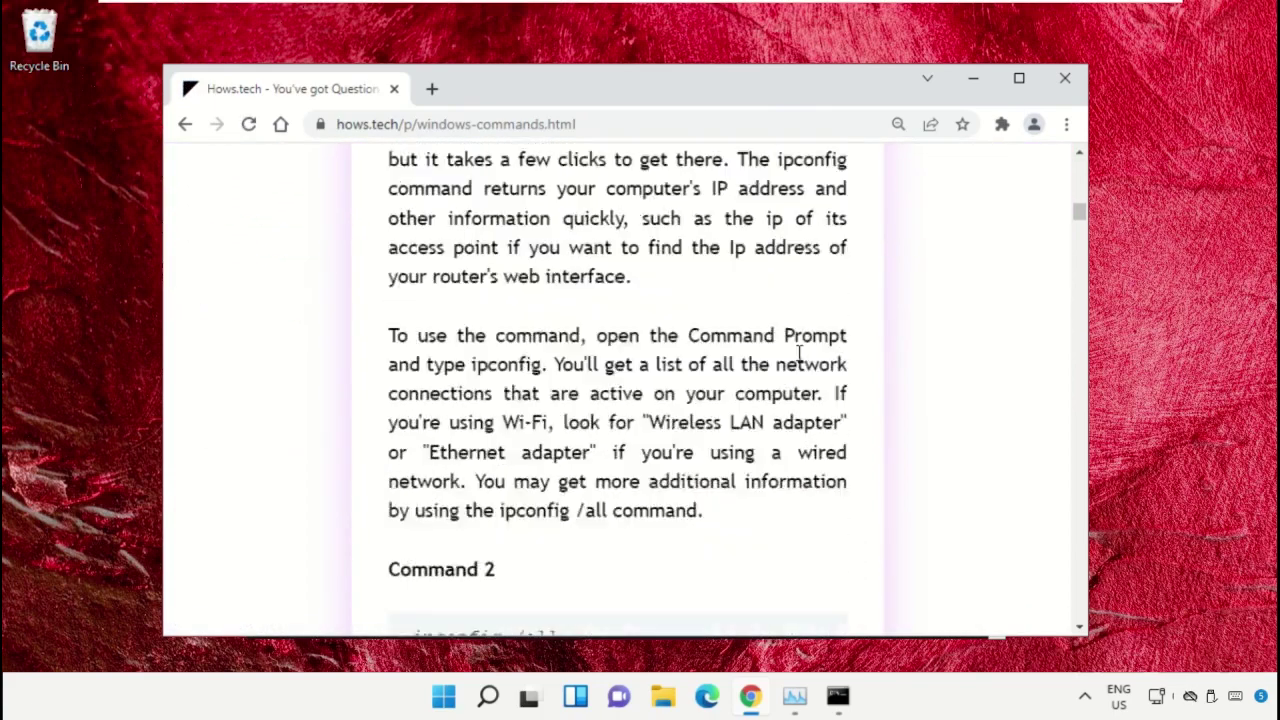
pyautogui.scroll(-15, 800, 361)
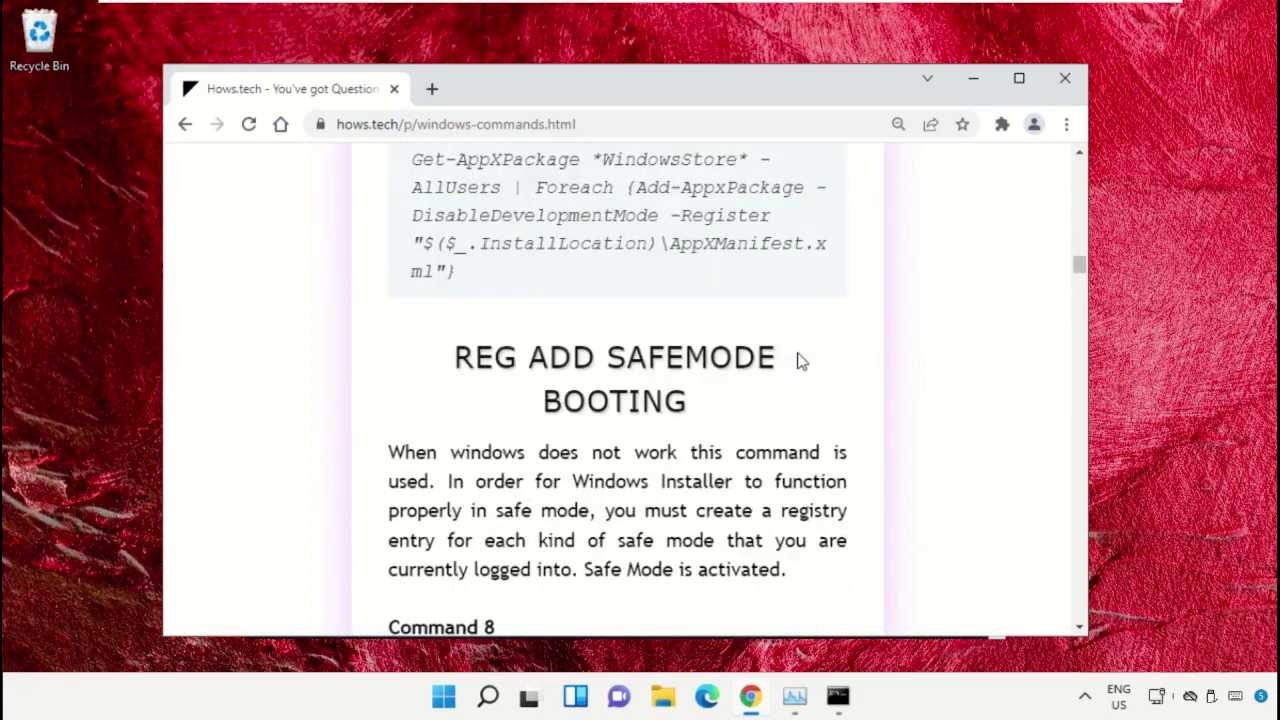
pyautogui.scroll(-6, 658, 382)
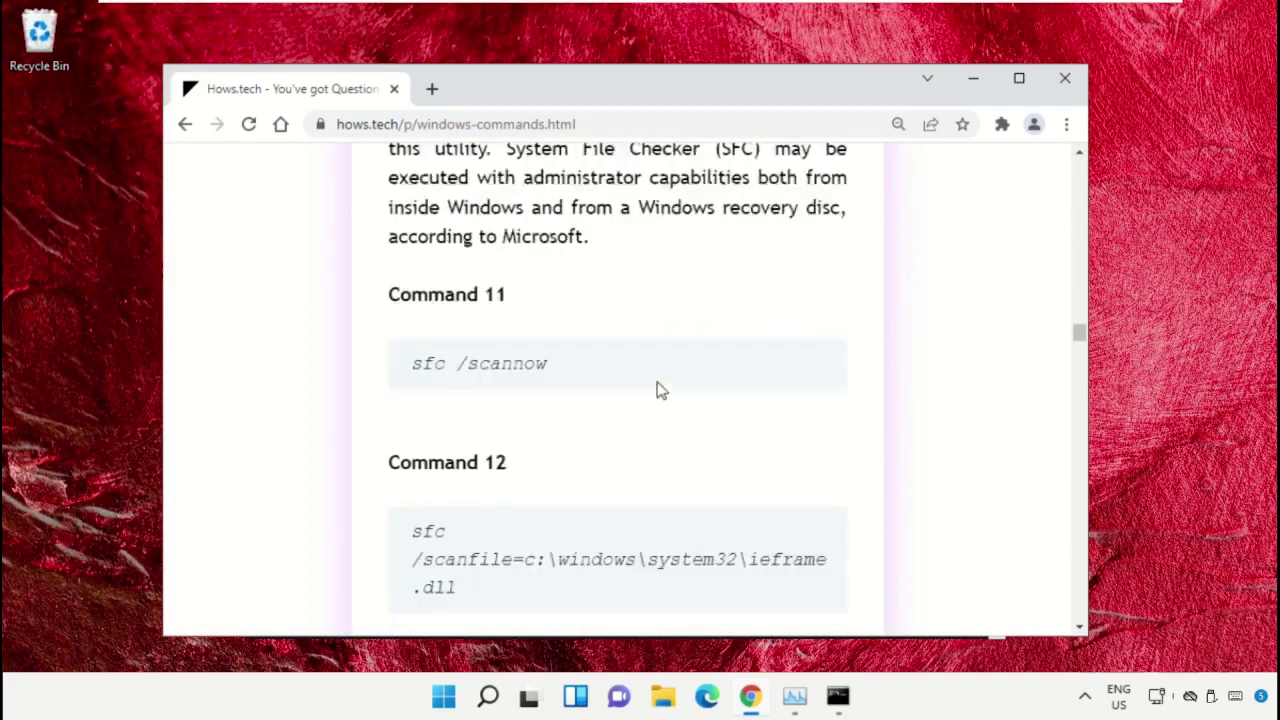
pyautogui.scroll(-1, 660, 390)
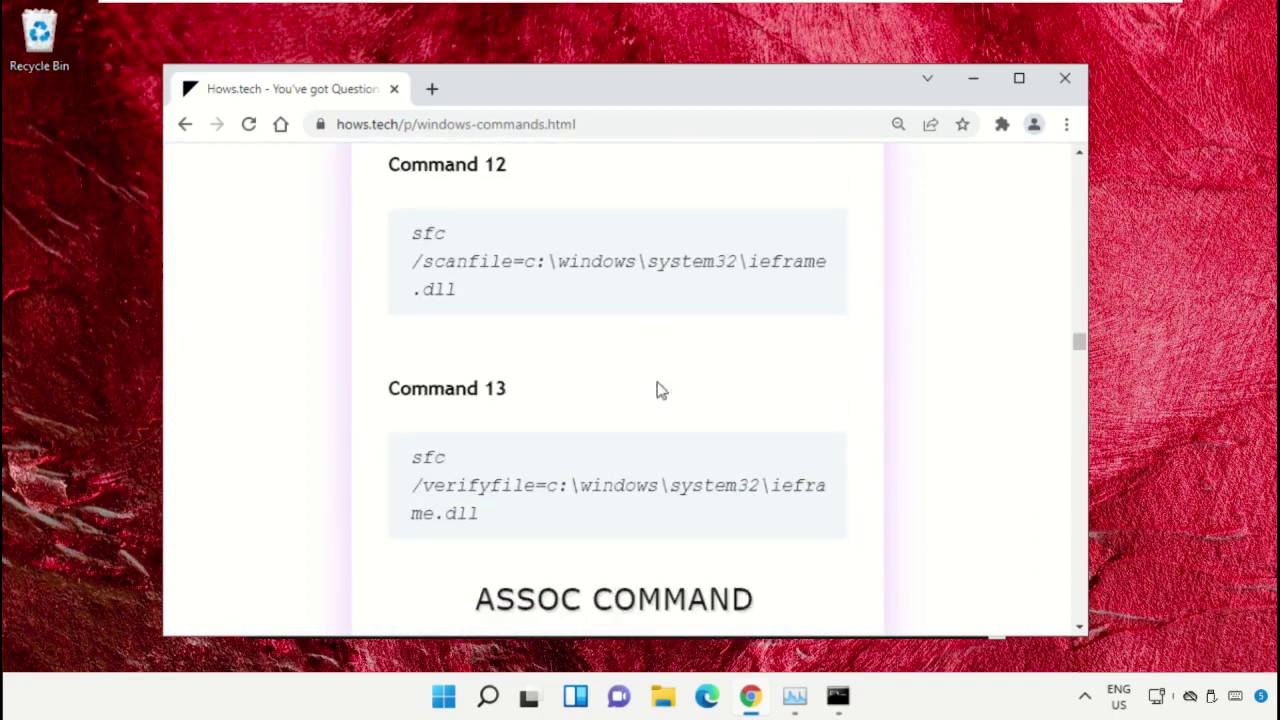
pyautogui.scroll(-1, 658, 390)
pyautogui.scroll(2, 658, 390)
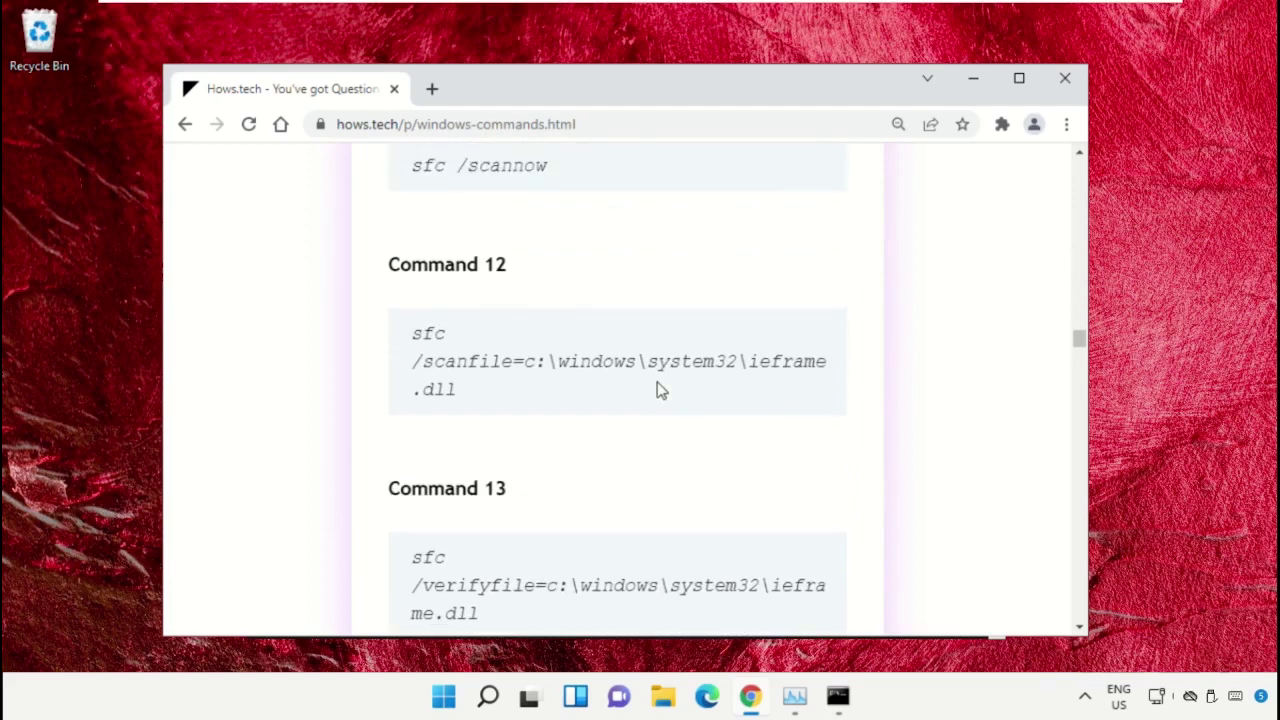
pyautogui.scroll(1, 658, 390)
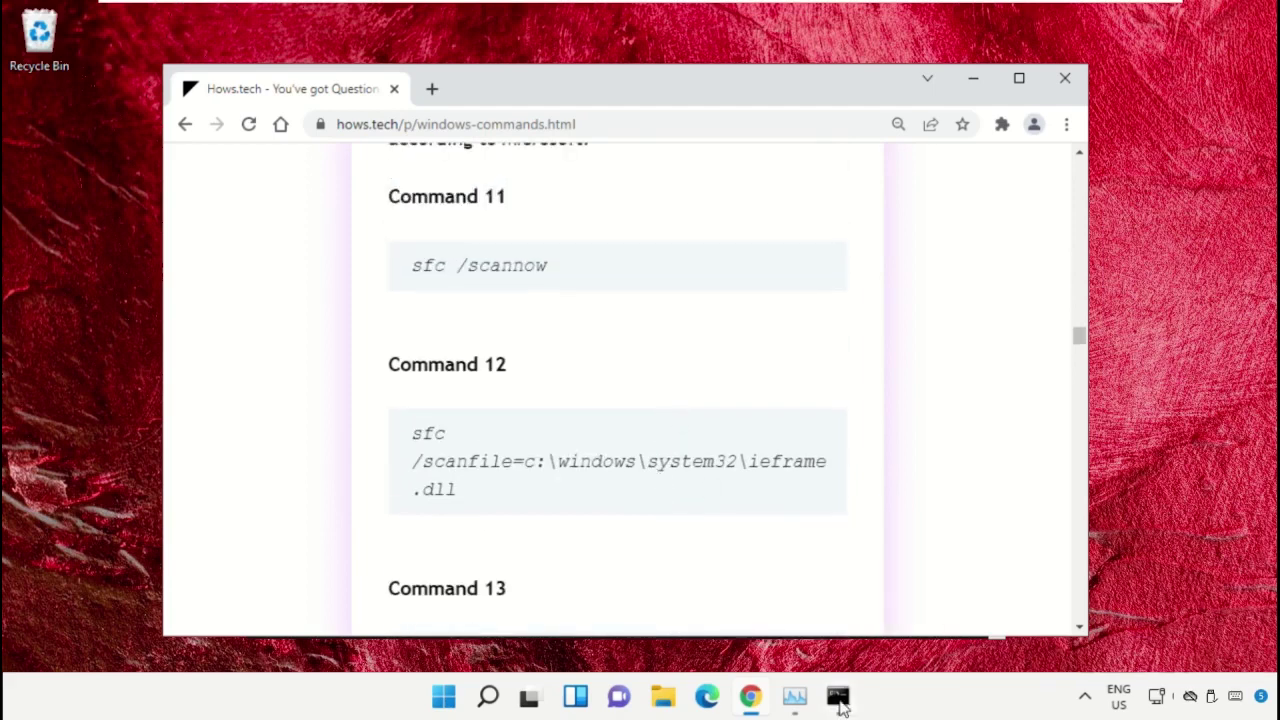
# Arrange the Command Prompt and Chrome windows so that the sfc commands and the prompt are both accessible
pyautogui.click(838, 697)
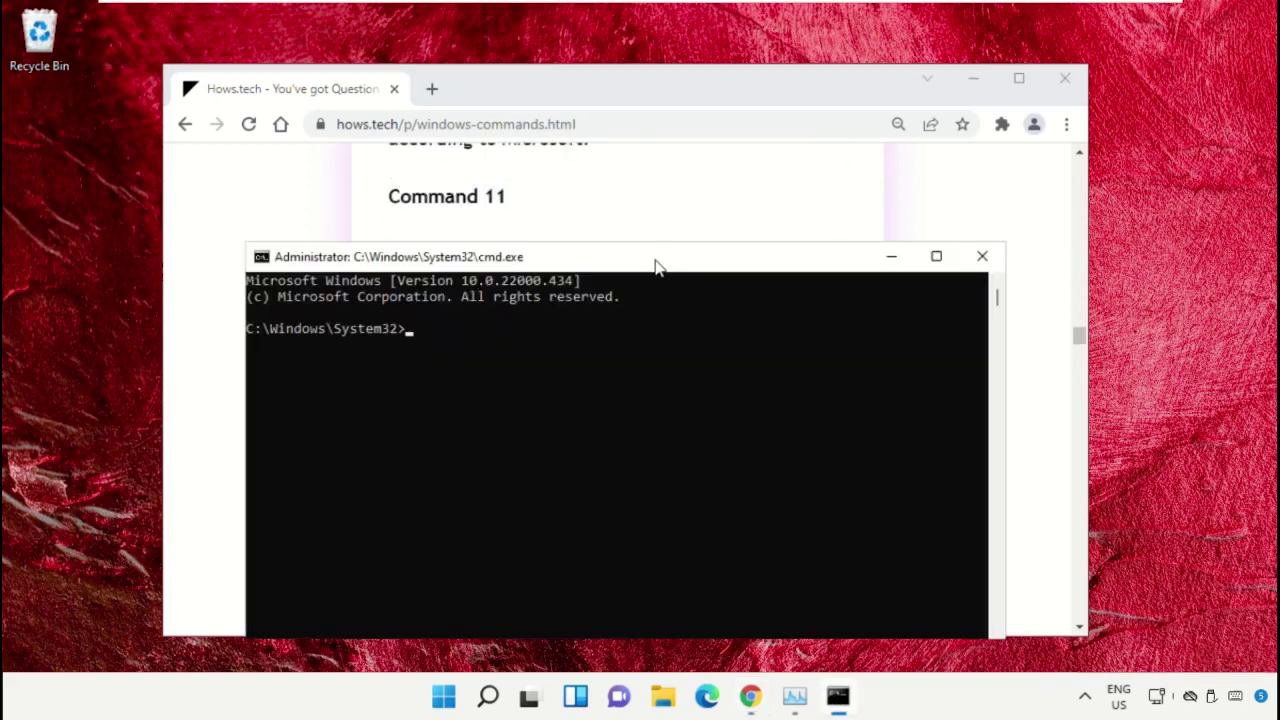
pyautogui.moveTo(656, 265); pyautogui.dragTo(817, 291)
pyautogui.click(657, 102)
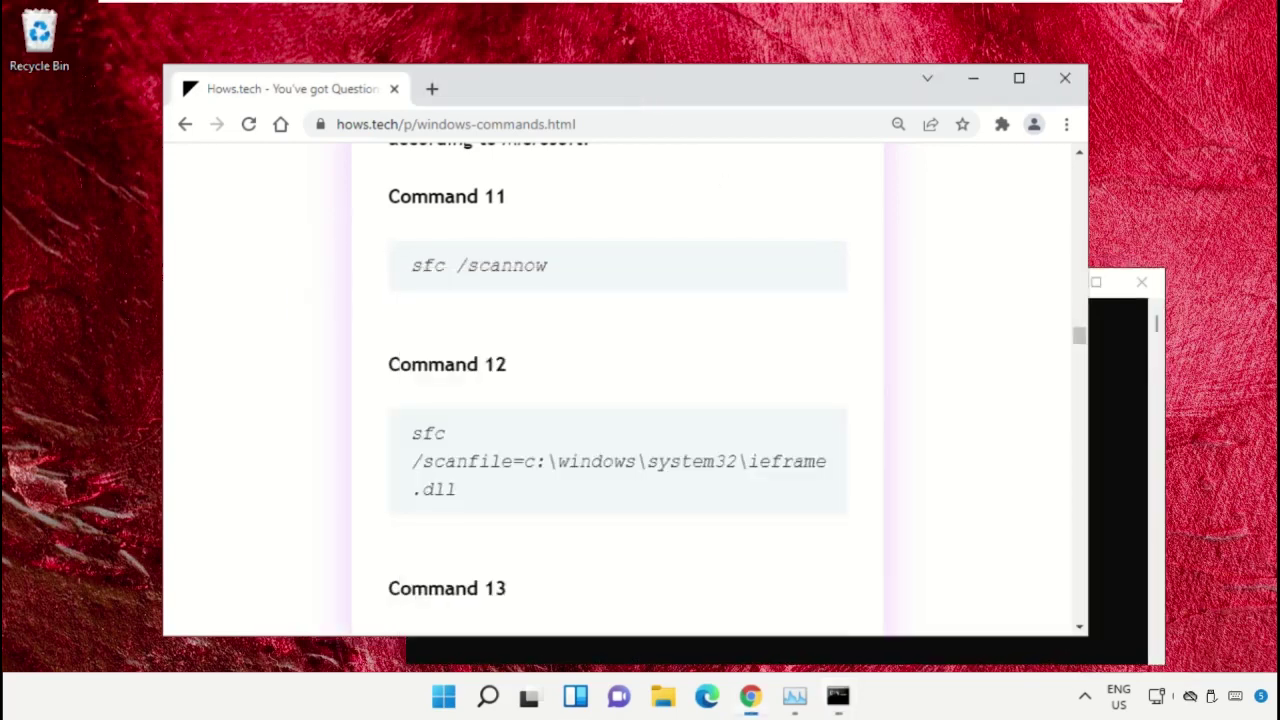
pyautogui.moveTo(634, 82); pyautogui.dragTo(546, 110)
pyautogui.click(1012, 287)
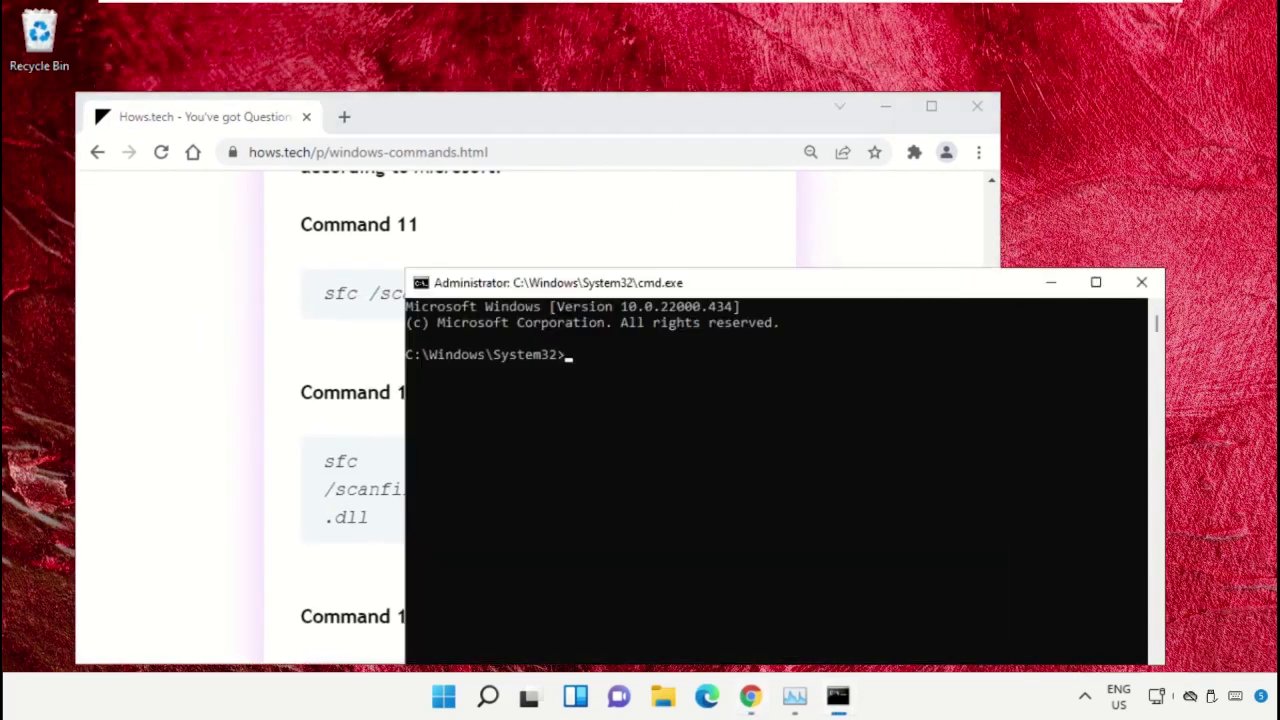
pyautogui.moveTo(834, 290); pyautogui.dragTo(977, 191)
# Copy Command 12 from the Hows.tech page and run sfc /scanfile=c:\windows\system32\ieframe.dll in the Command Prompt
pyautogui.tripleClick(368, 505)
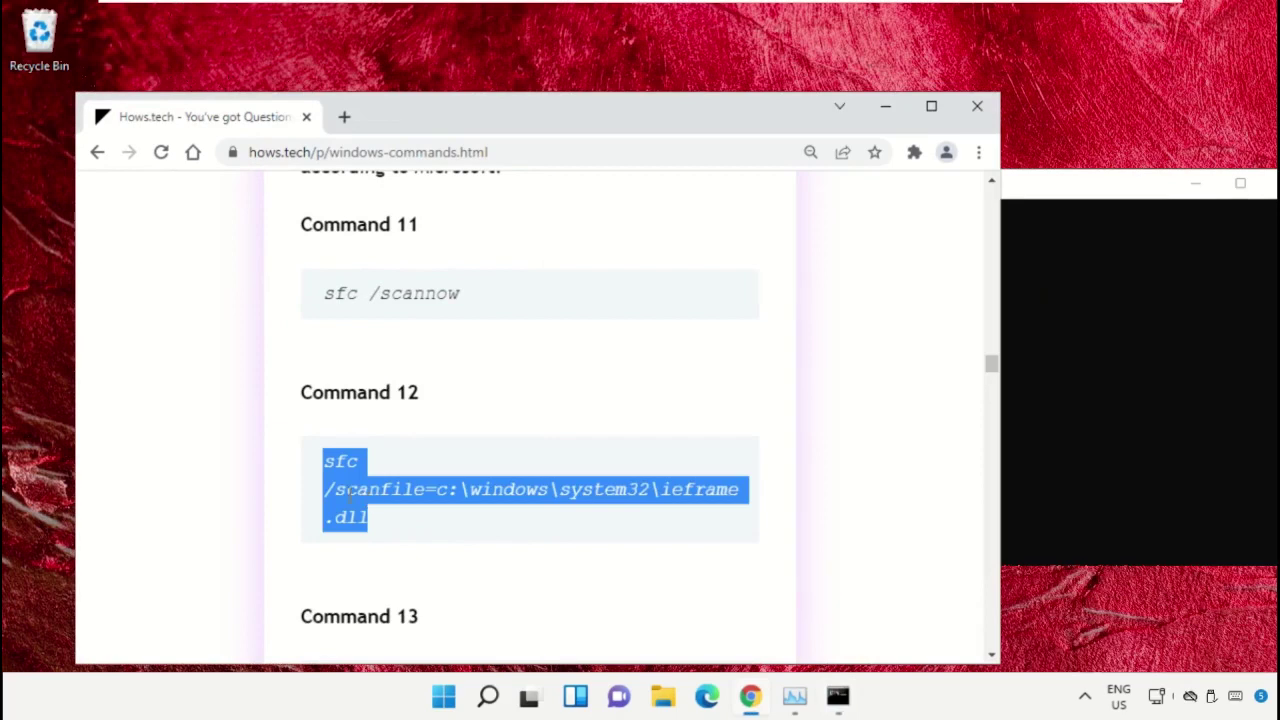
pyautogui.tripleClick(420, 494)
pyautogui.hotkey('ctrl', 'c')
pyautogui.rightClick(412, 494)
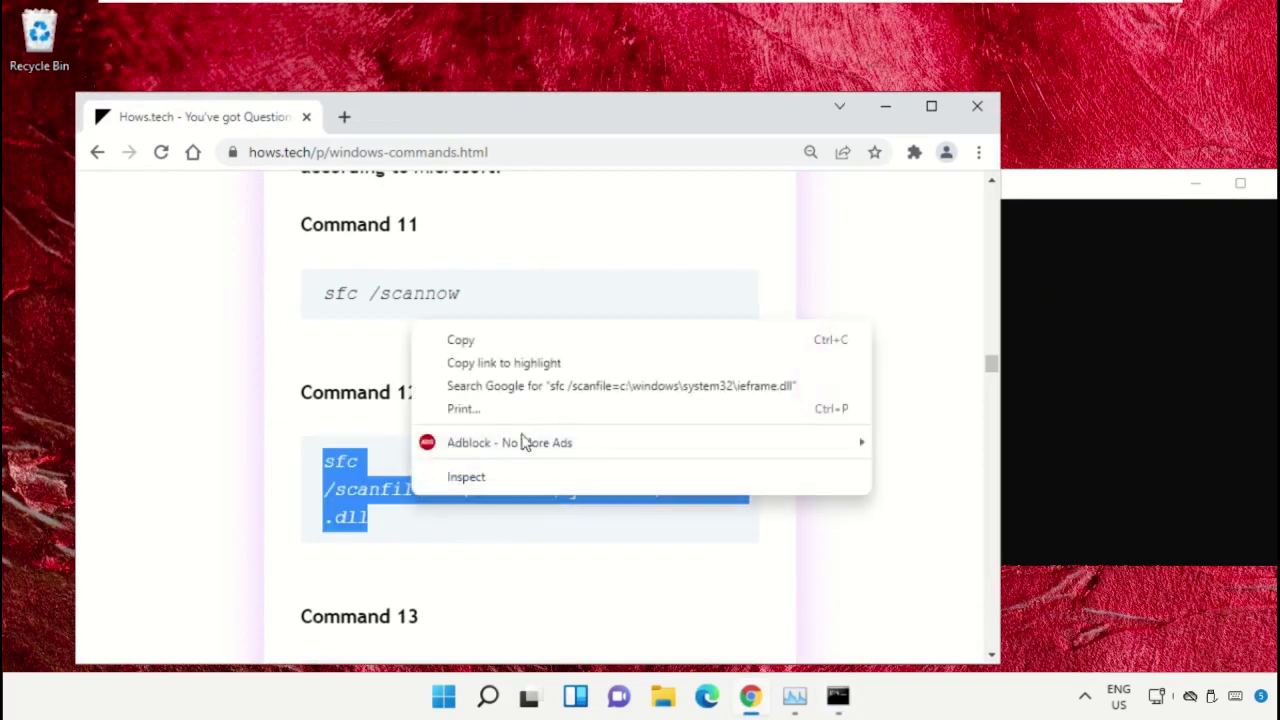
pyautogui.click(462, 340)
pyautogui.click(1077, 257)
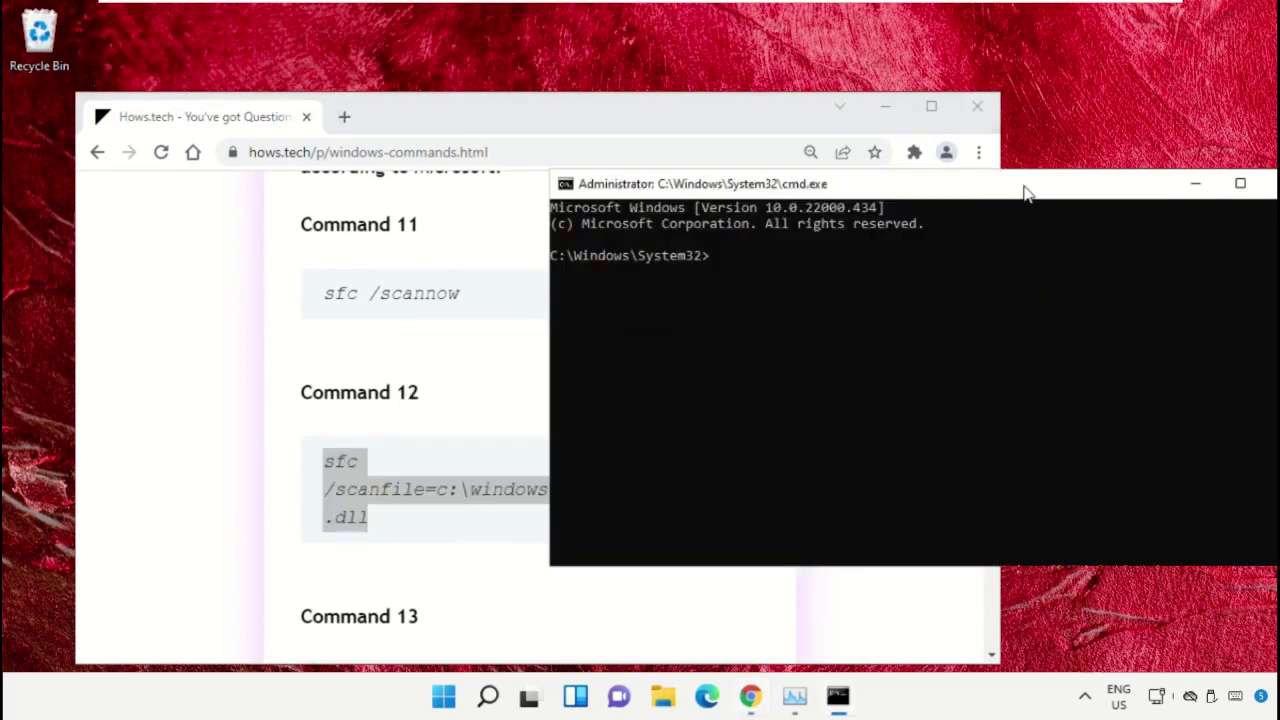
pyautogui.rightClick(769, 275)
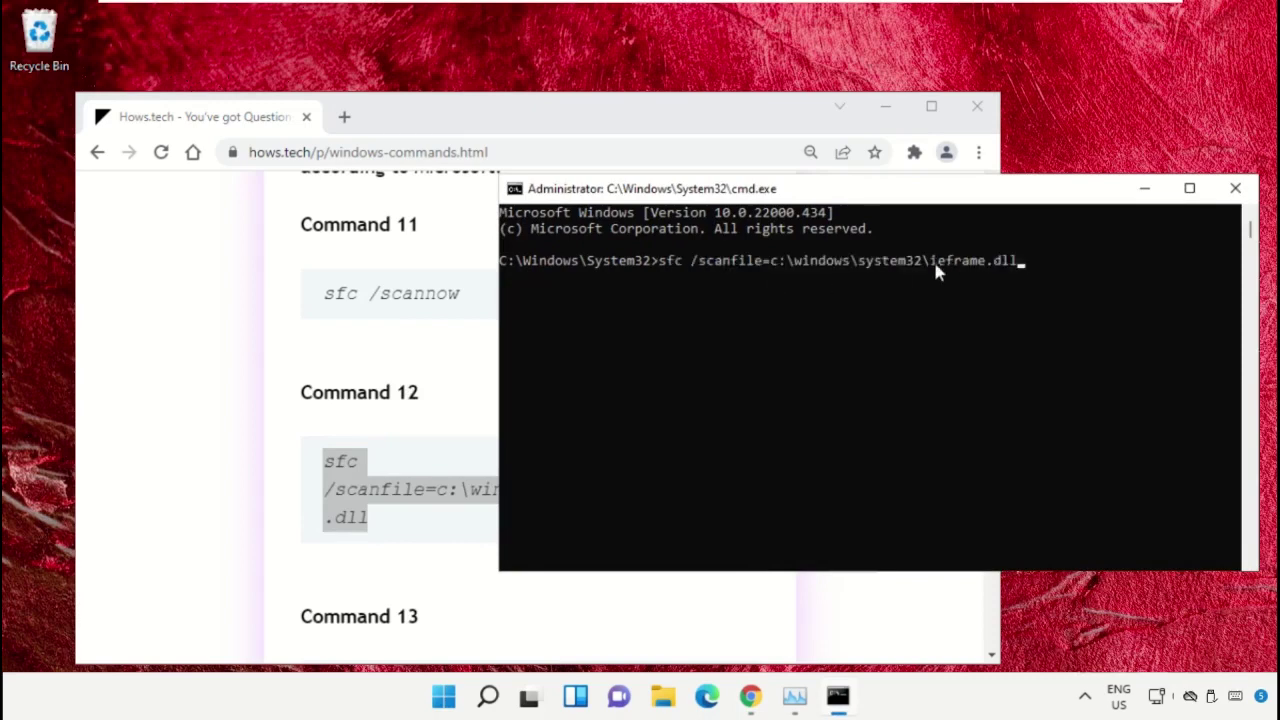
pyautogui.press('Return')
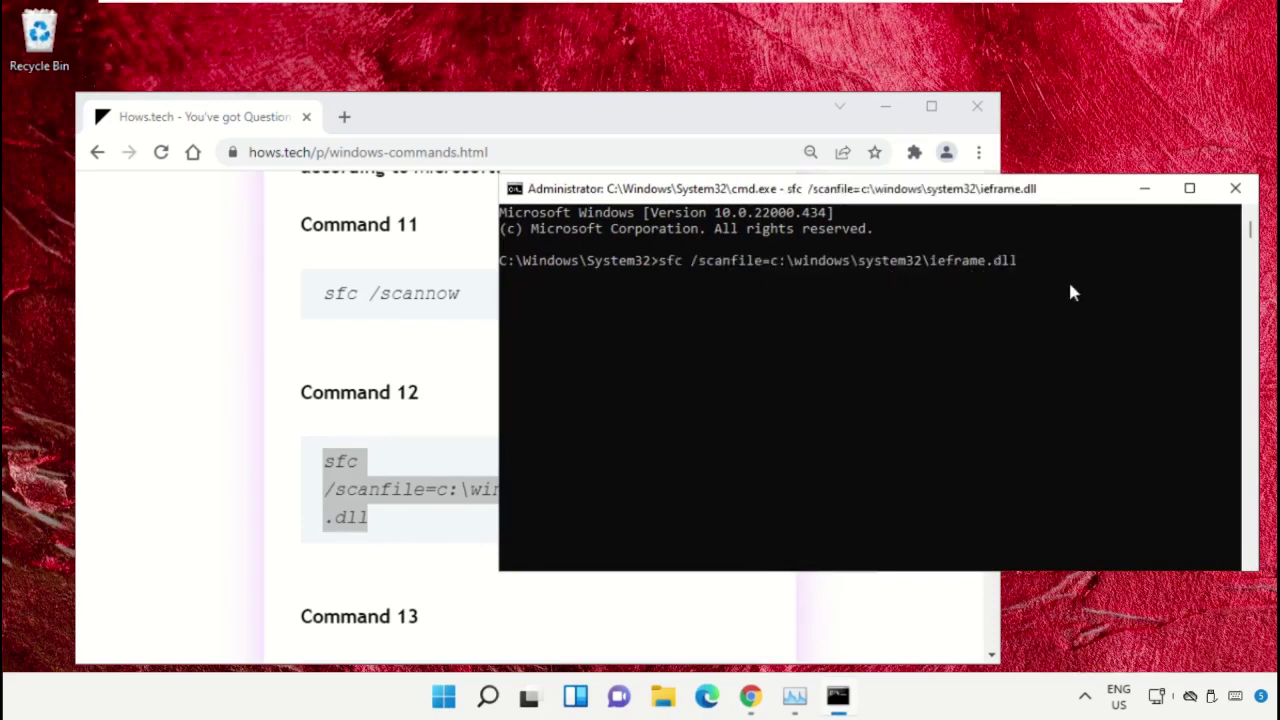
# Copy Command 13 from the Hows.tech page and run sfc /verifyfile=c:\windows\system32\ieframe.dll in the Command Prompt
pyautogui.click(416, 340)
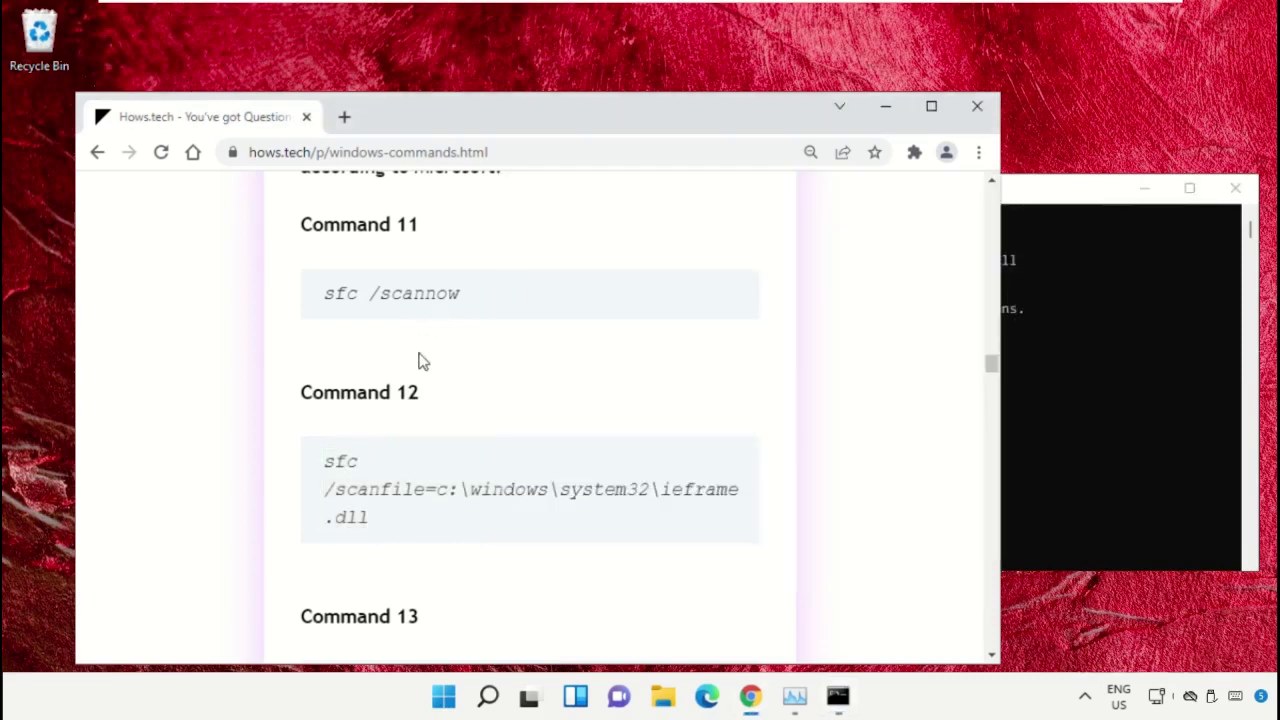
pyautogui.scroll(-2, 460, 400)
pyautogui.scroll(-1, 451, 366)
pyautogui.tripleClick(435, 410)
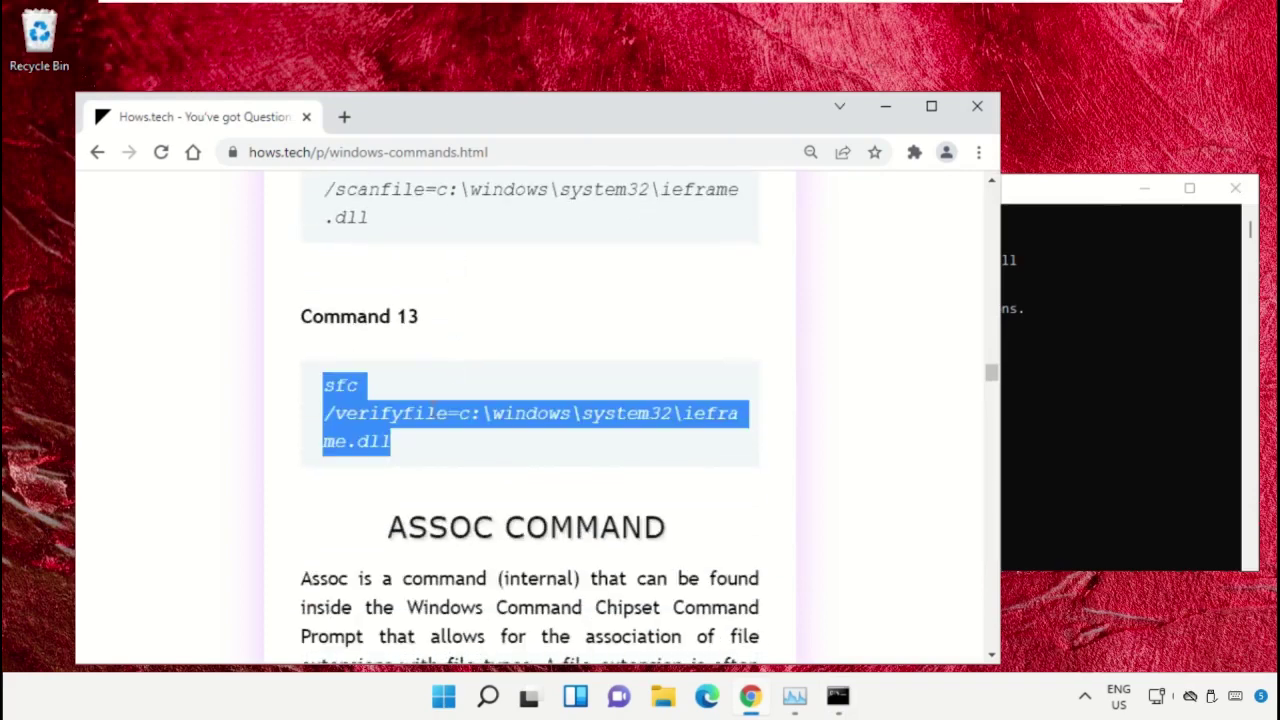
pyautogui.rightClick(420, 423)
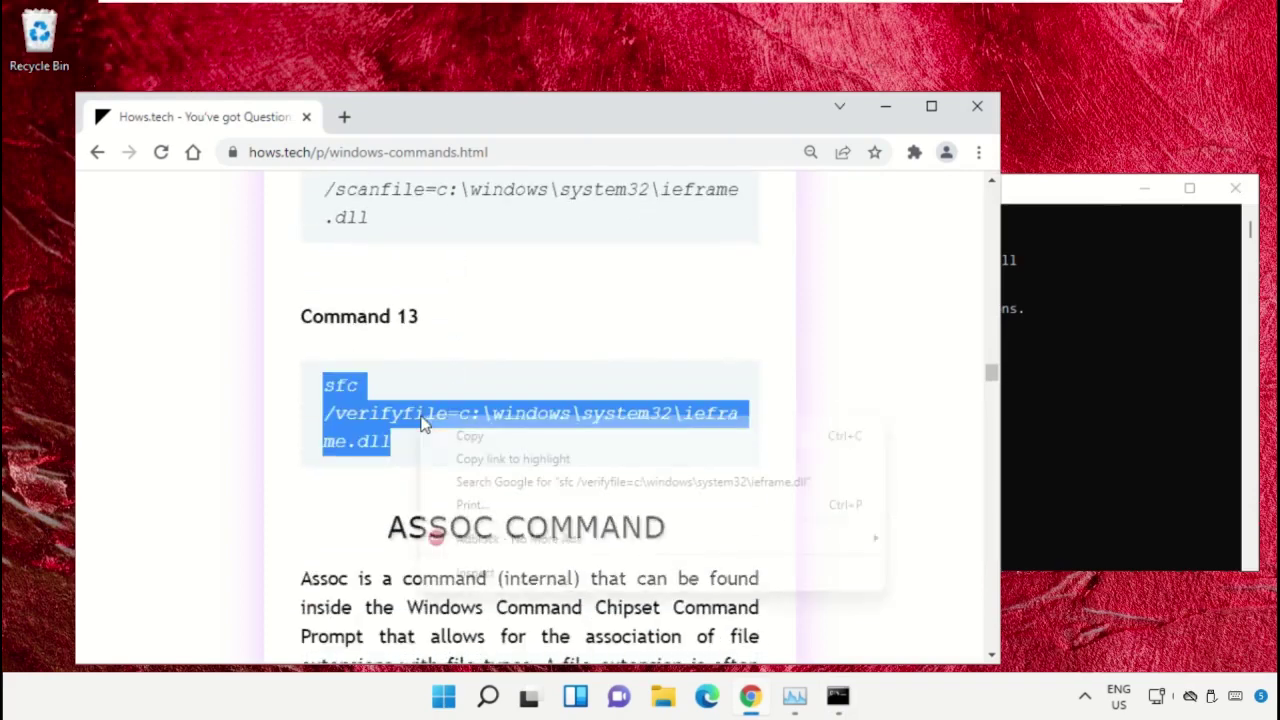
pyautogui.click(509, 441)
pyautogui.click(1203, 370)
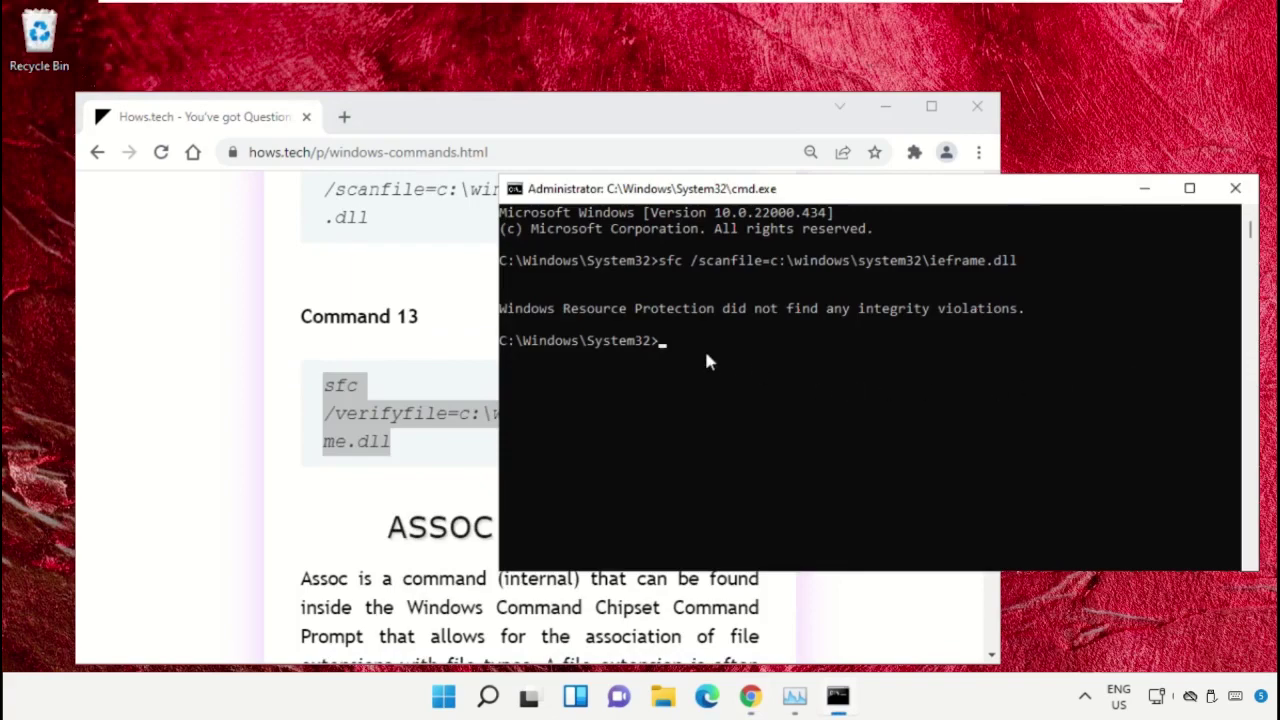
pyautogui.hotkey('ctrl', 'v')
pyautogui.press('Return')
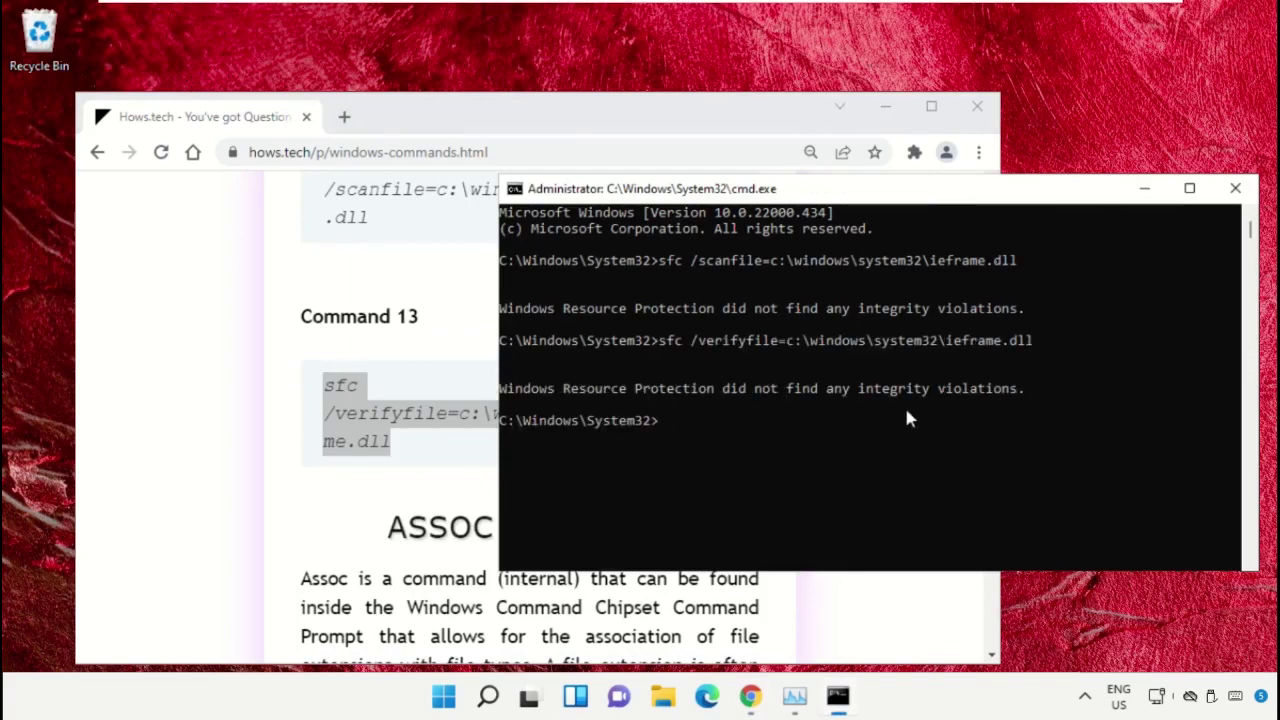
# Minimize the Chrome window and end the Command Prompt session with the exit command
pyautogui.click(884, 110)
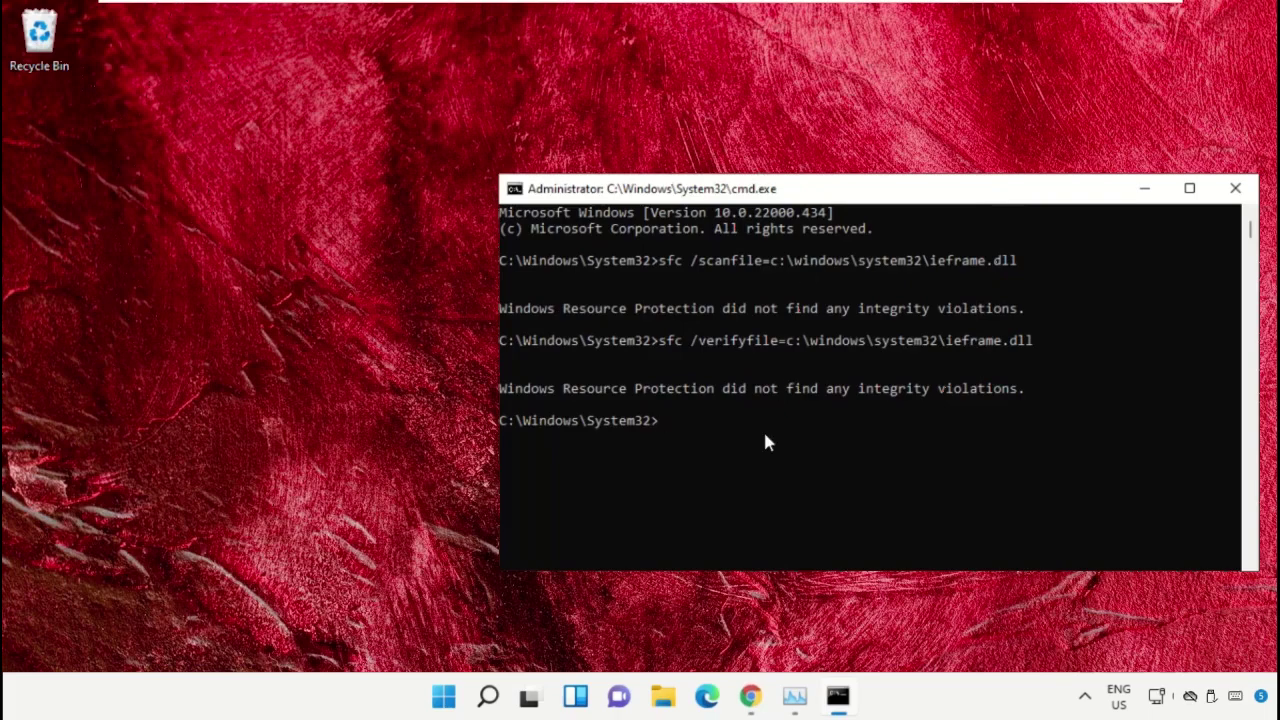
pyautogui.write('exit')
pyautogui.press('Return')
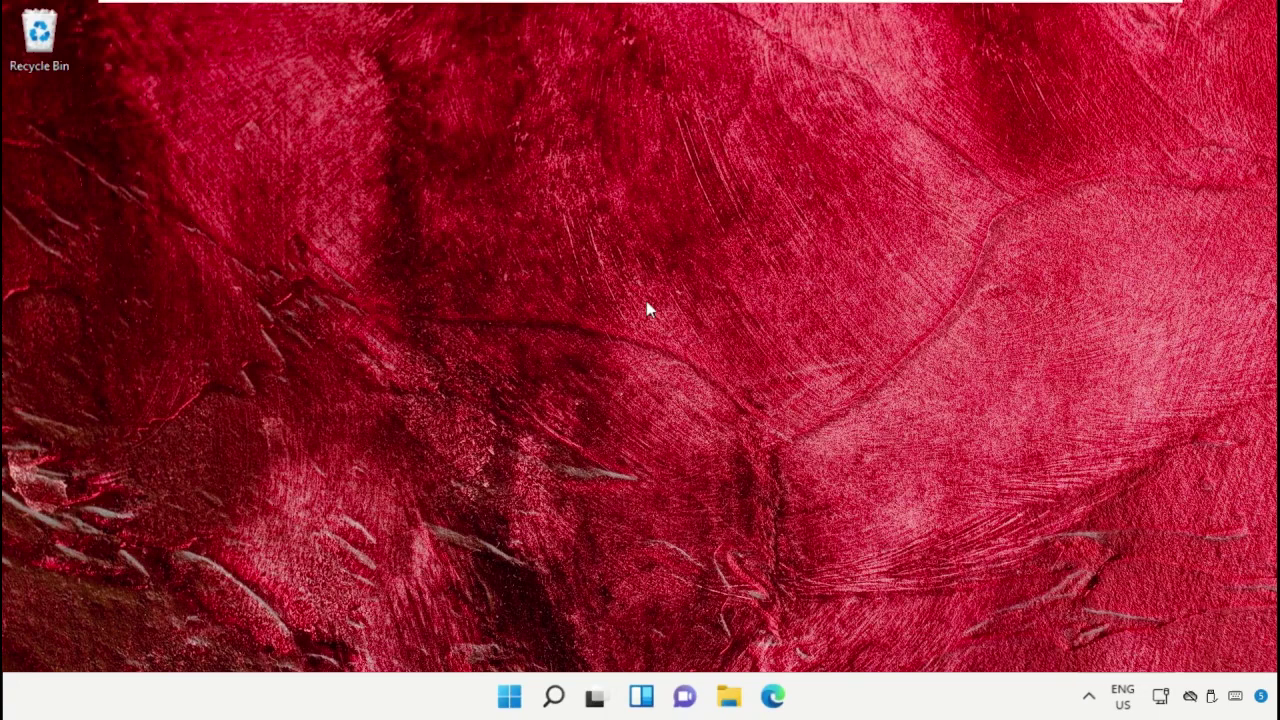
# Find and launch Google Chrome through Windows search and search Google for "zoom download"
pyautogui.click(554, 696)
pyautogui.write('Chrome')
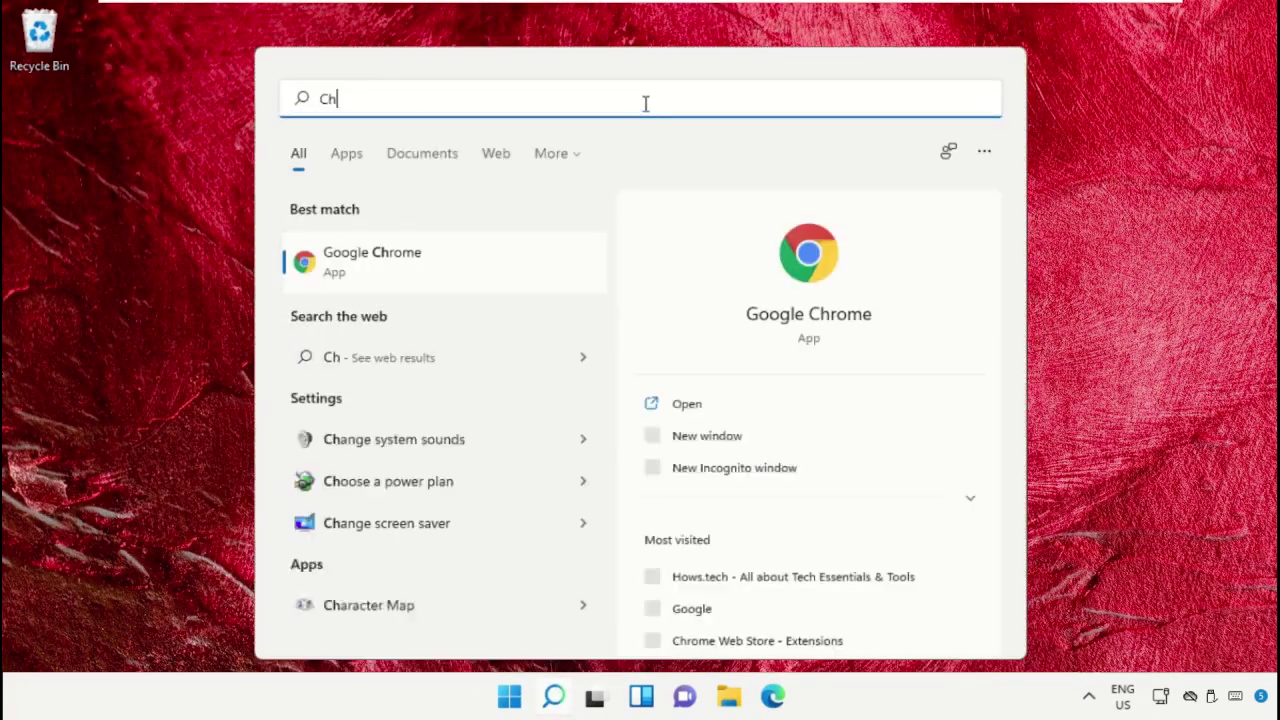
pyautogui.click(436, 252)
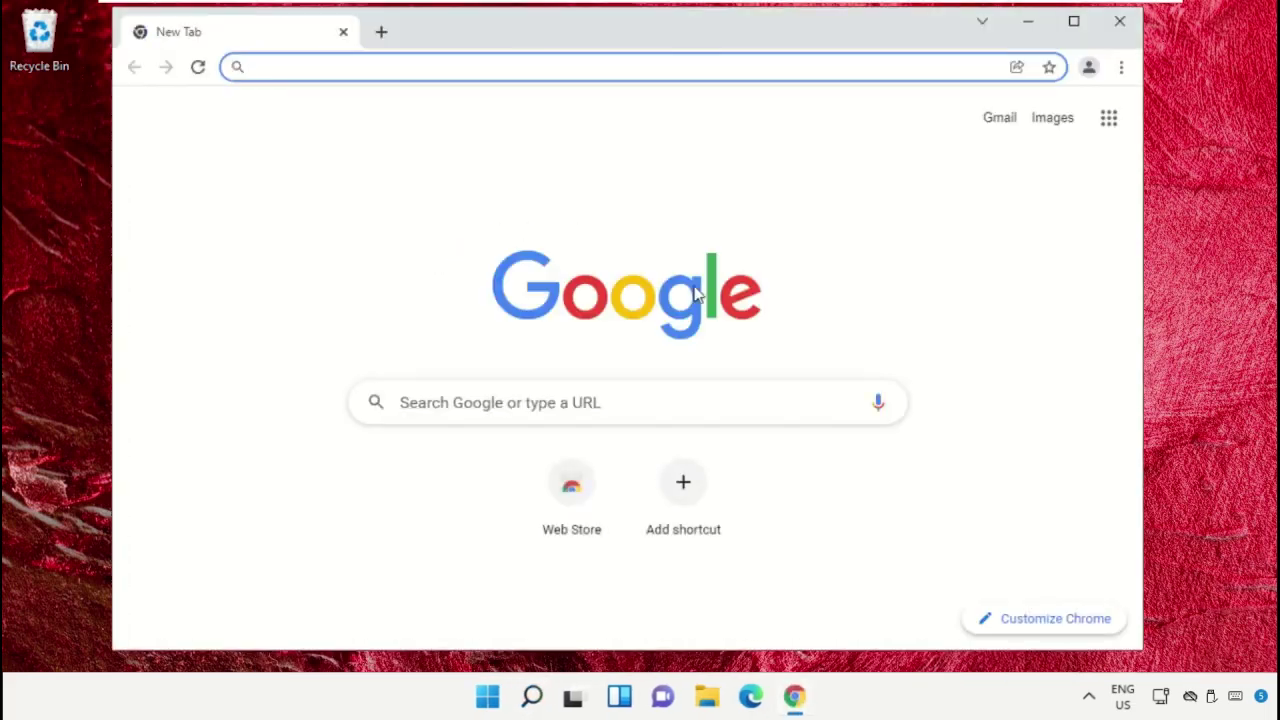
pyautogui.click(723, 400)
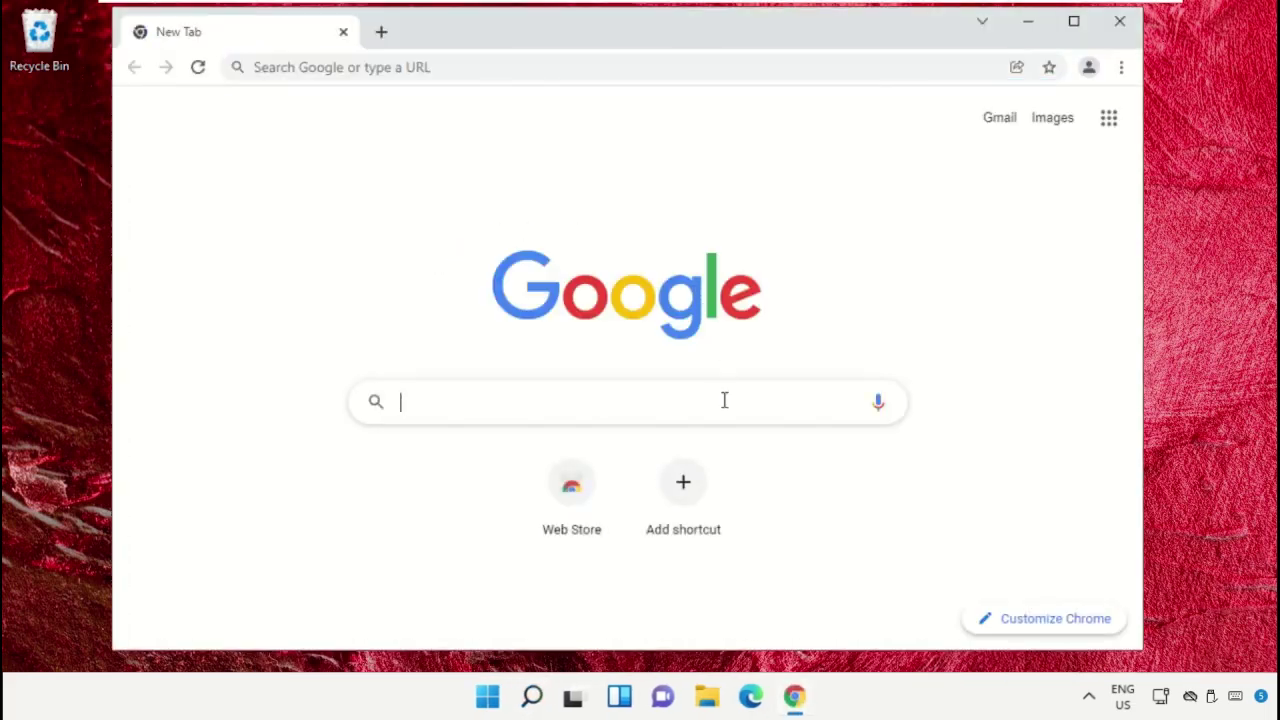
pyautogui.write('Zoom download')
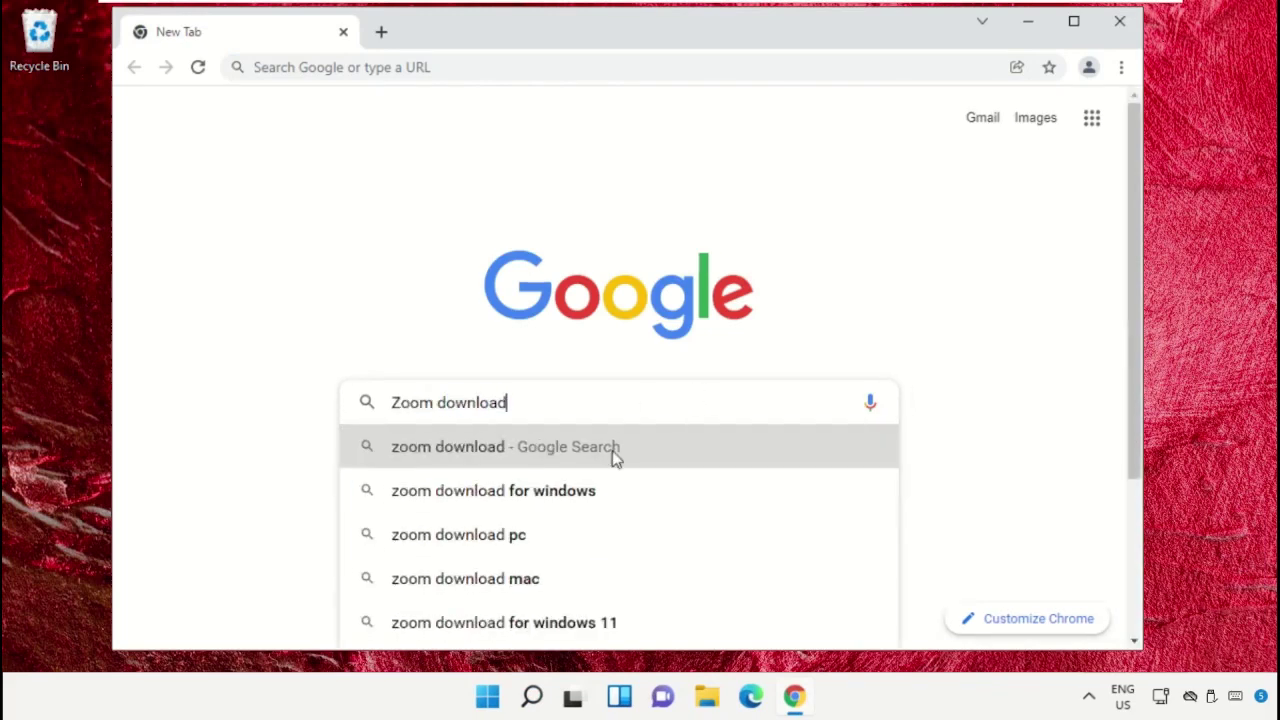
pyautogui.click(615, 452)
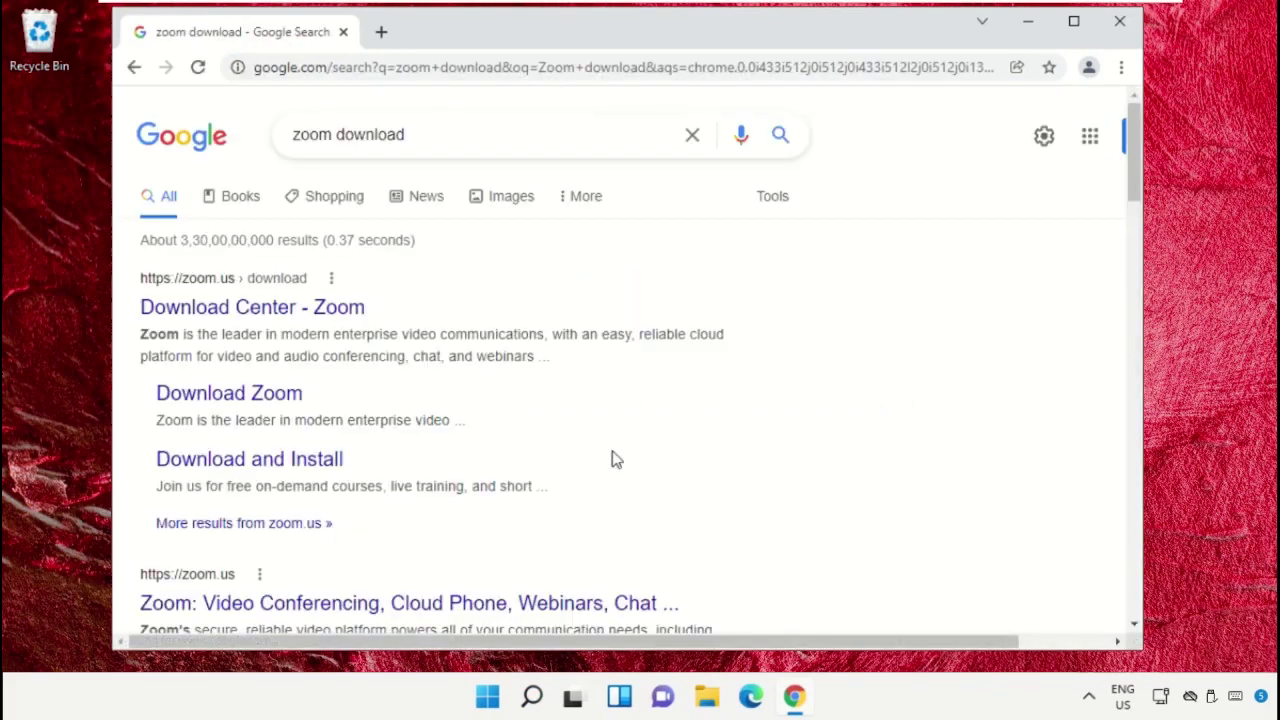
# Open Zoom's Download Center from the search results, dismissing its cookie notice, and locate the Zoom Client for Meetings download
pyautogui.click(256, 312)
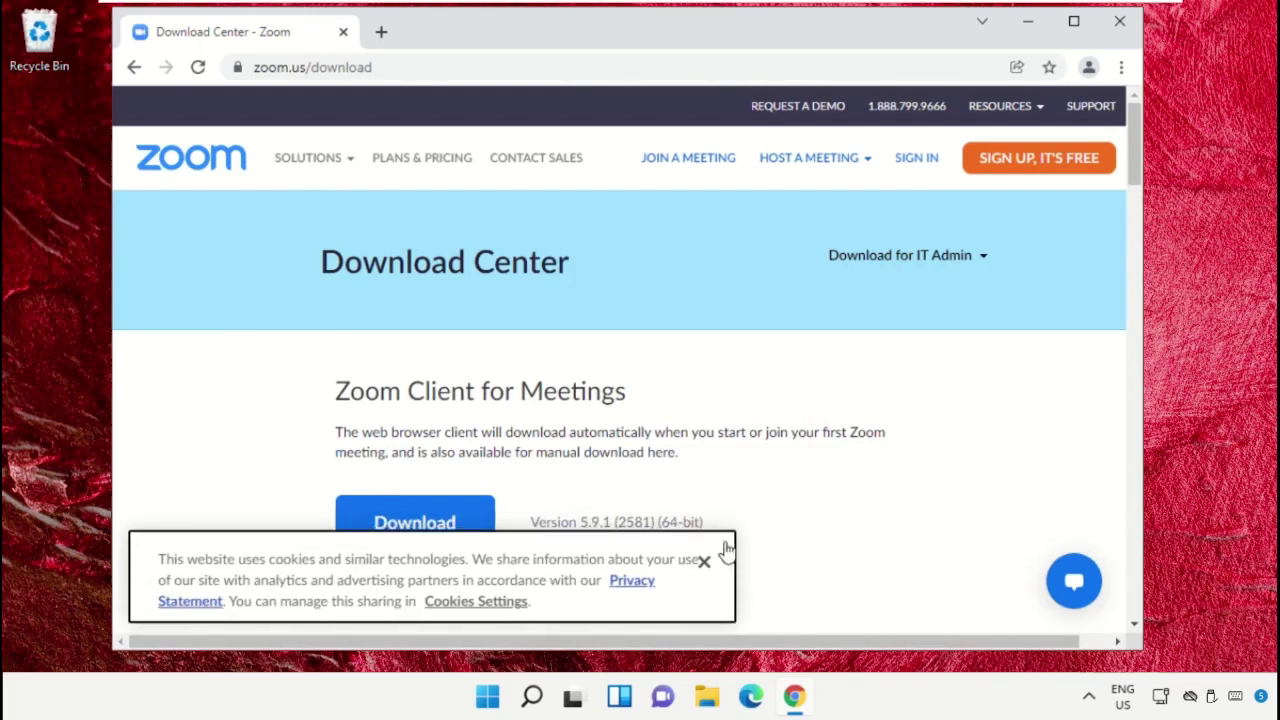
pyautogui.click(709, 568)
pyautogui.scroll(-1, 806, 497)
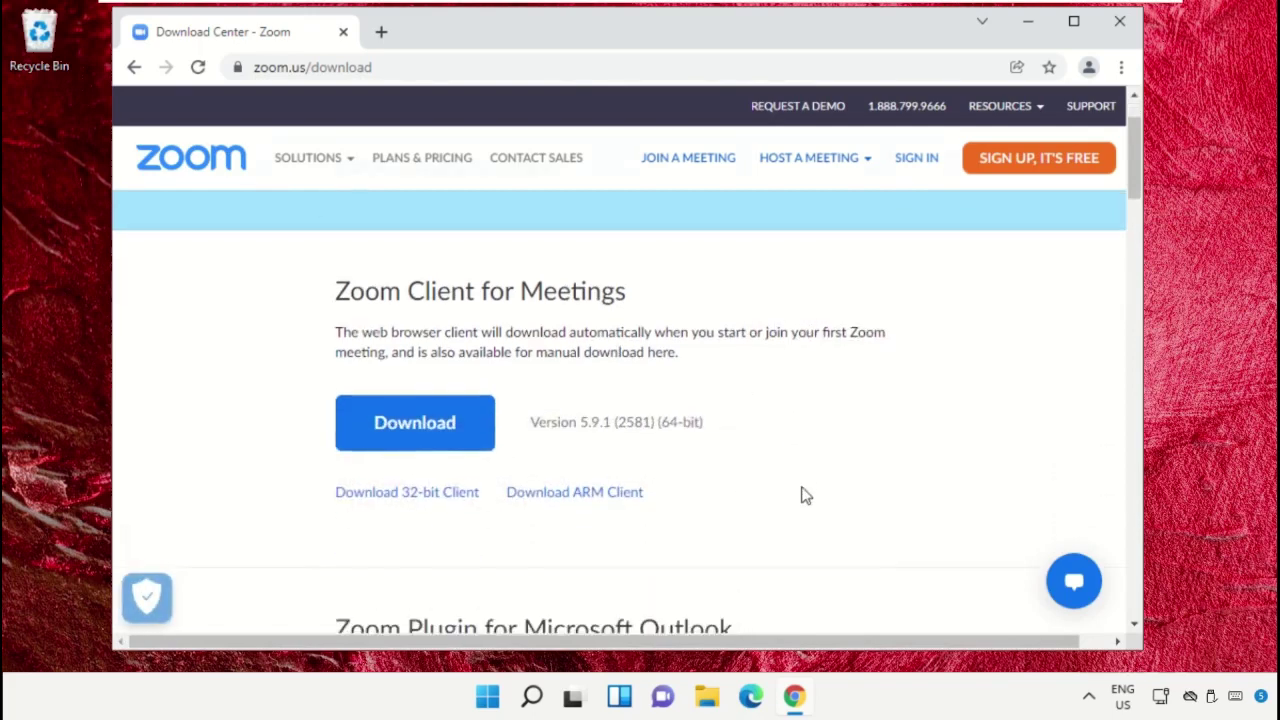
pyautogui.scroll(-10, 806, 496)
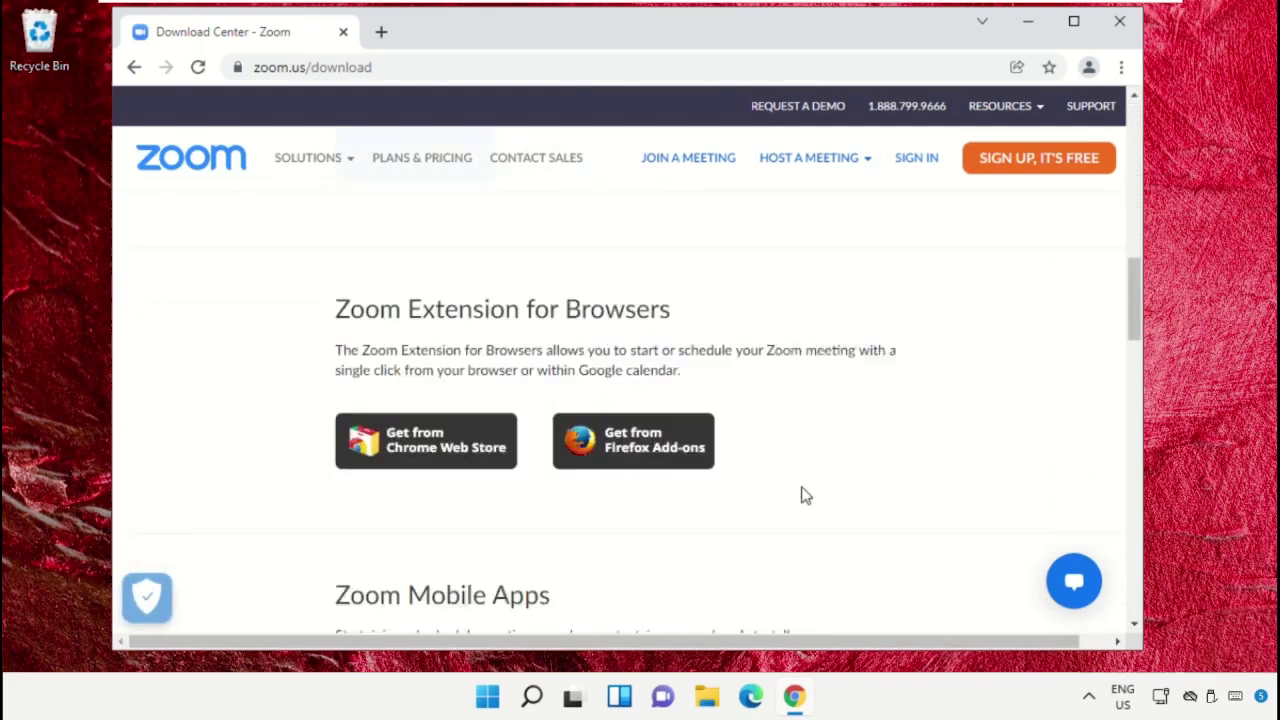
pyautogui.scroll(8, 806, 496)
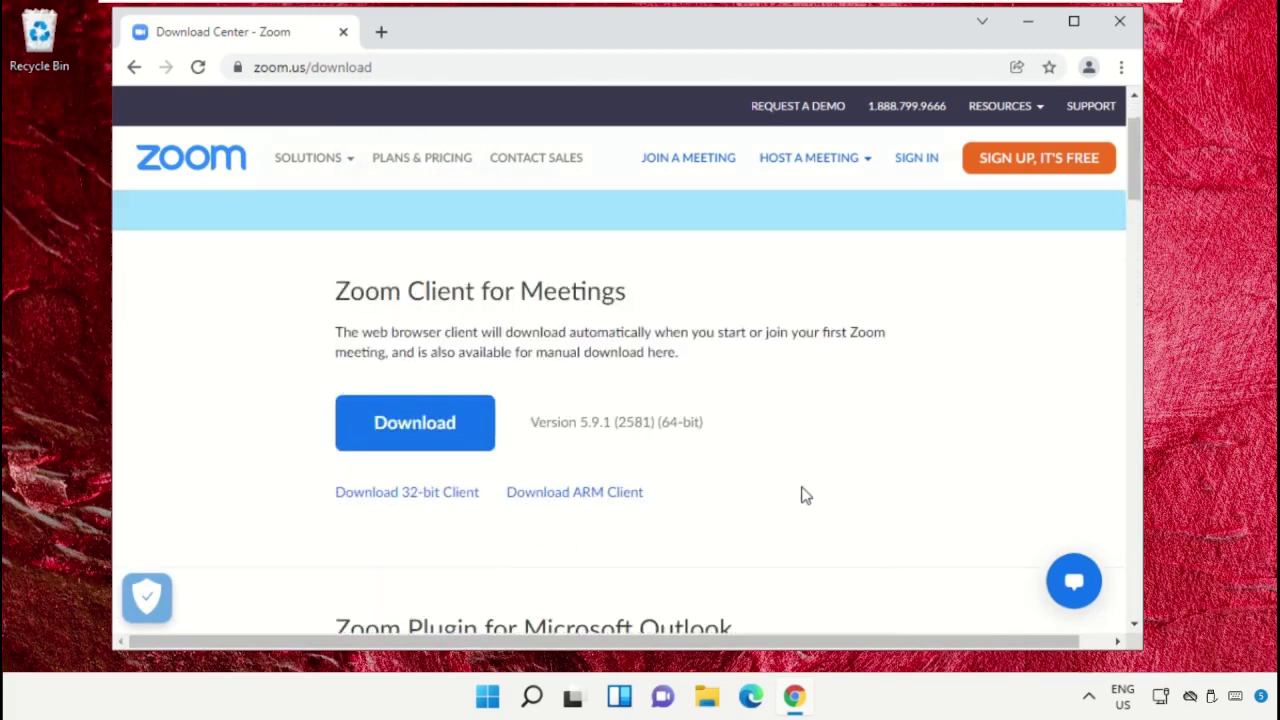
pyautogui.moveTo(337, 289); pyautogui.dragTo(616, 281)
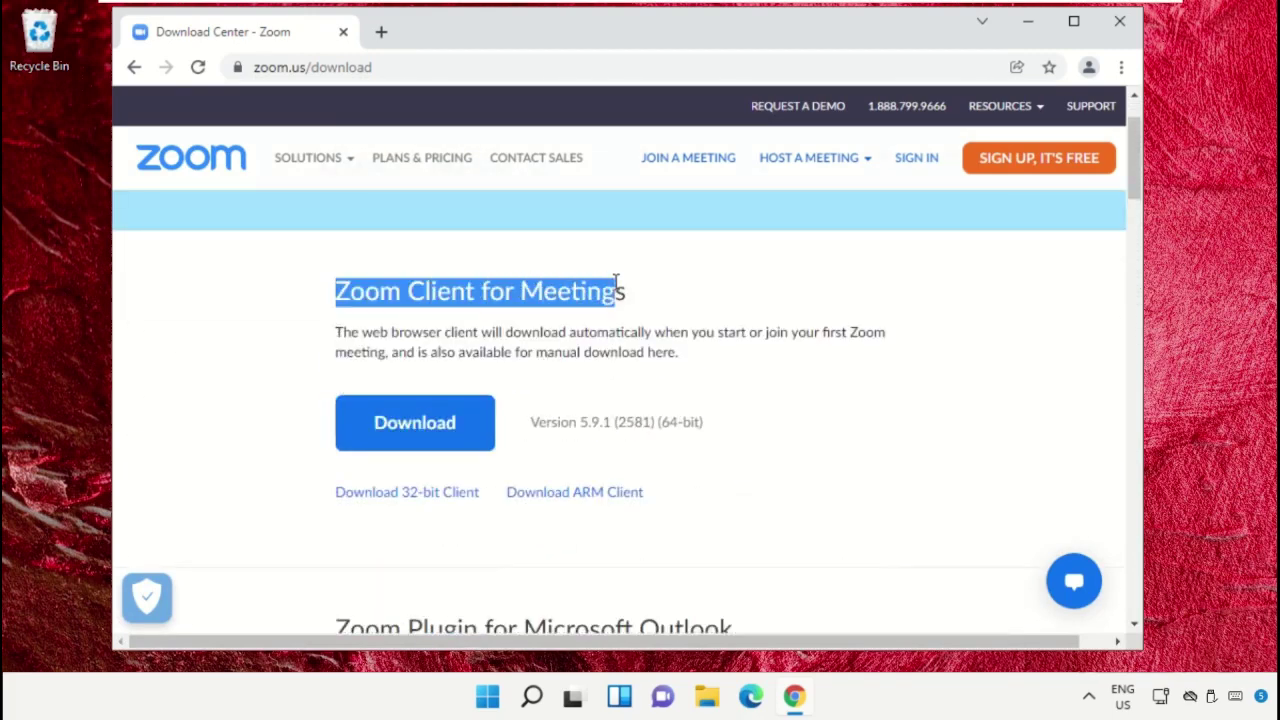
pyautogui.click(668, 341)
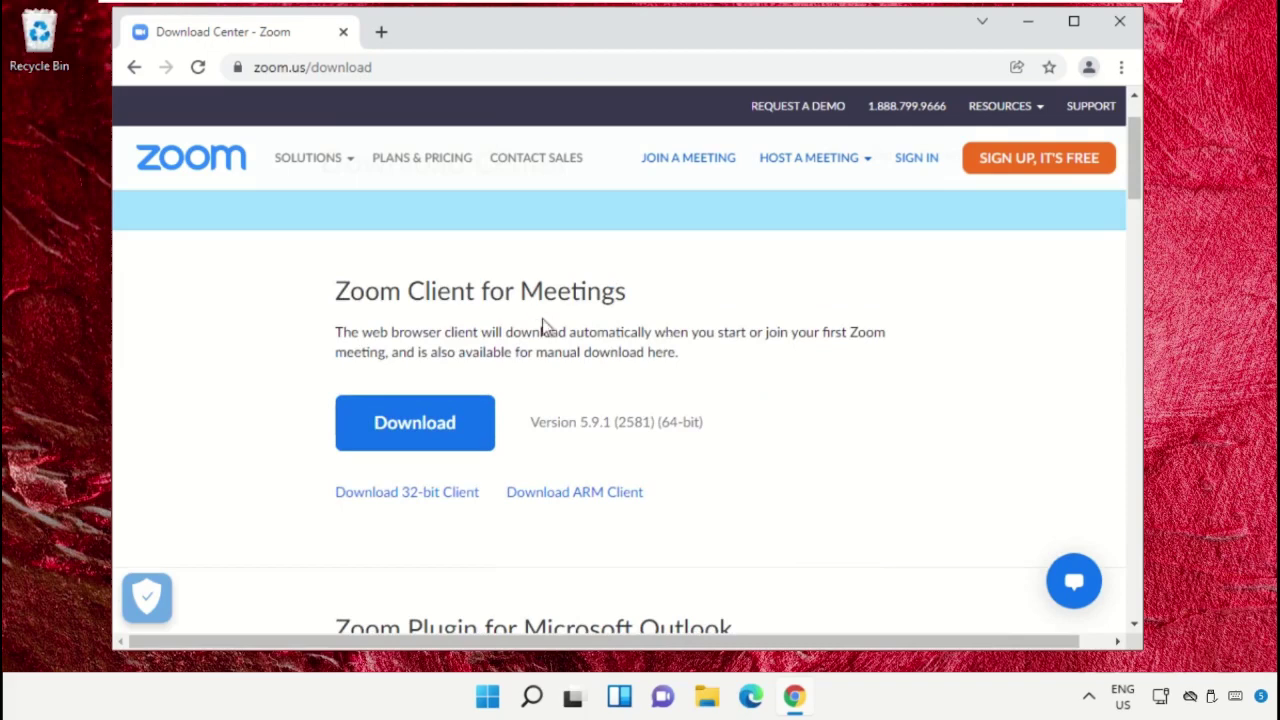
# Download the 64-bit Zoom Client for Meetings and run ZoomInstaller.exe
pyautogui.click(423, 424)
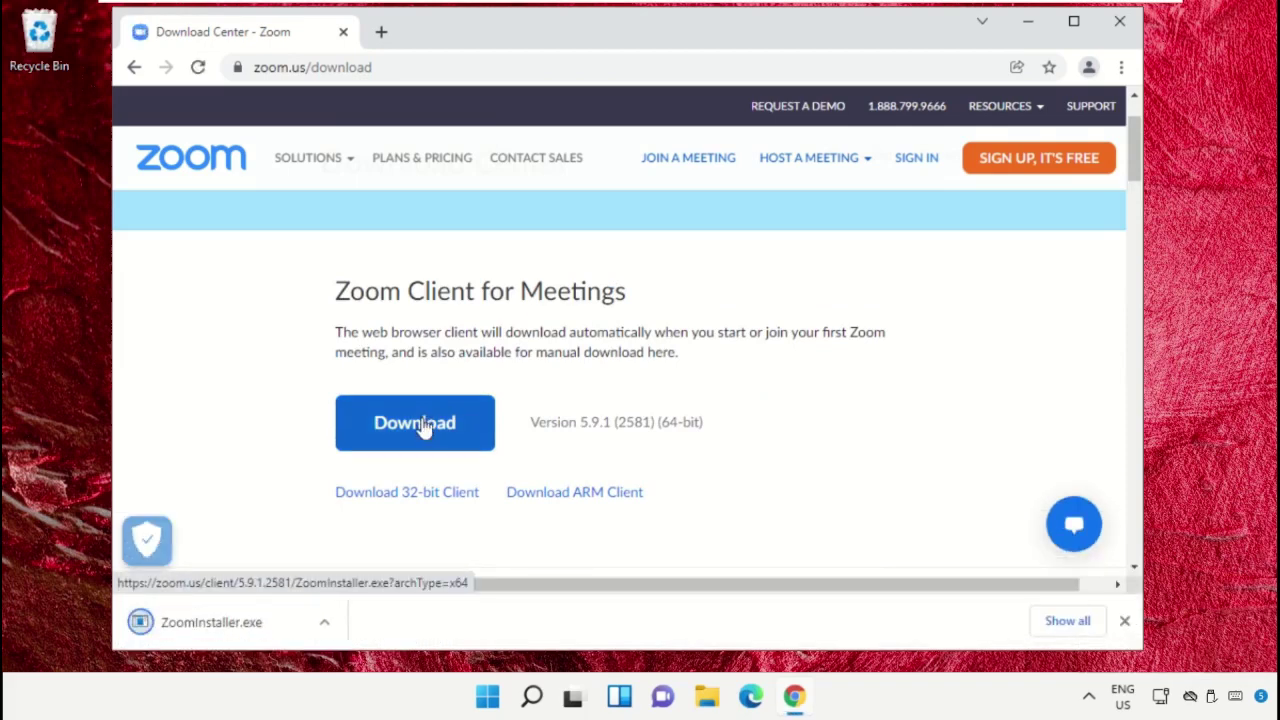
pyautogui.click(222, 622)
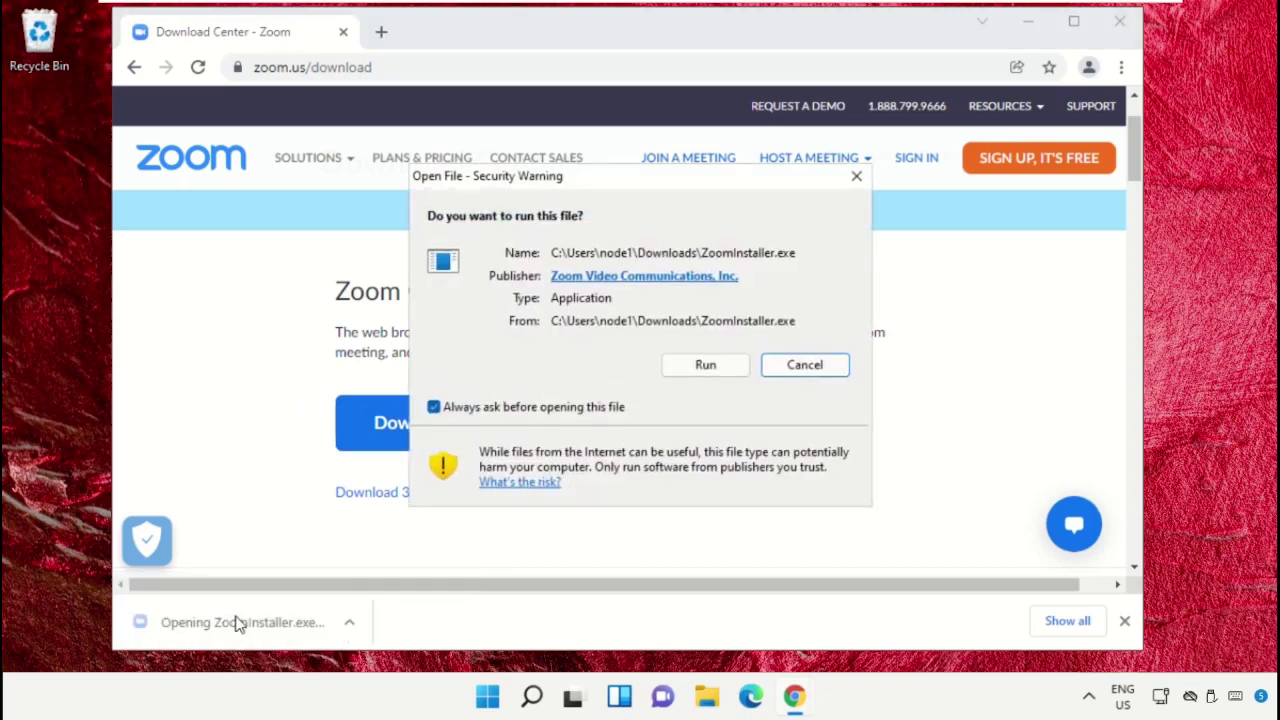
pyautogui.click(692, 367)
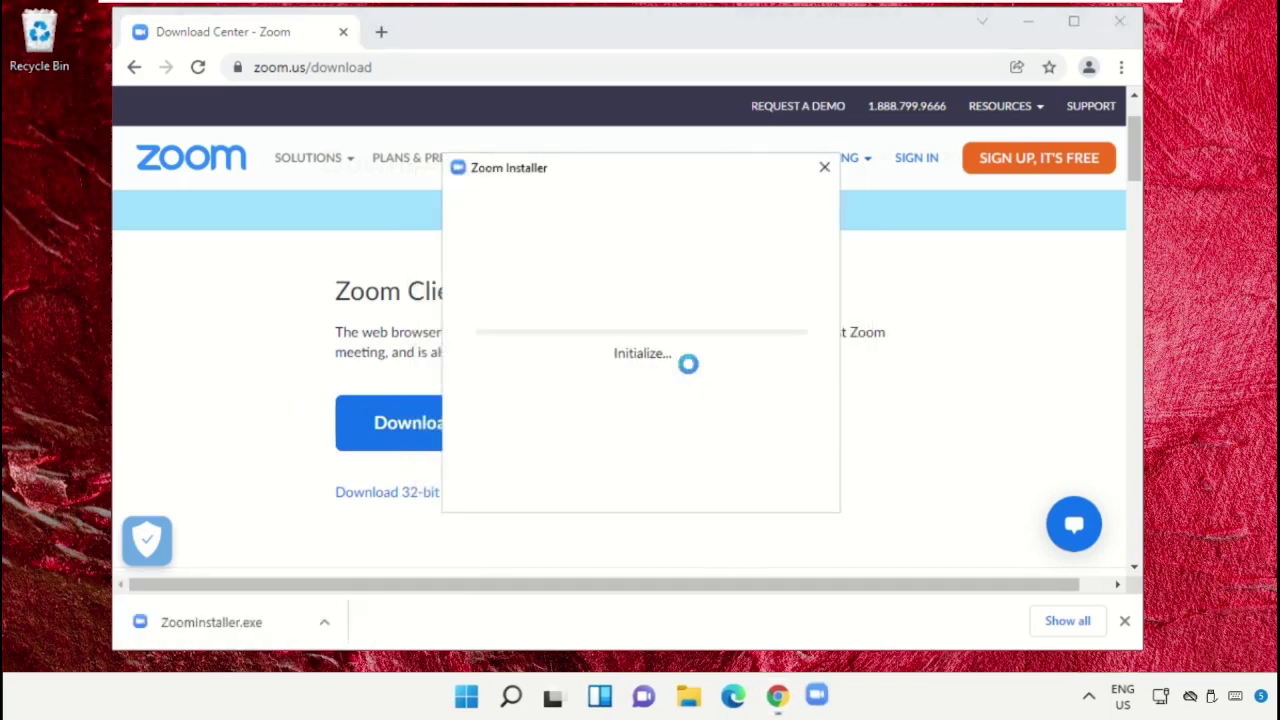
# Close Chrome, allow the Zoom installer to make changes to the device, and complete the installation
pyautogui.click(1119, 22)
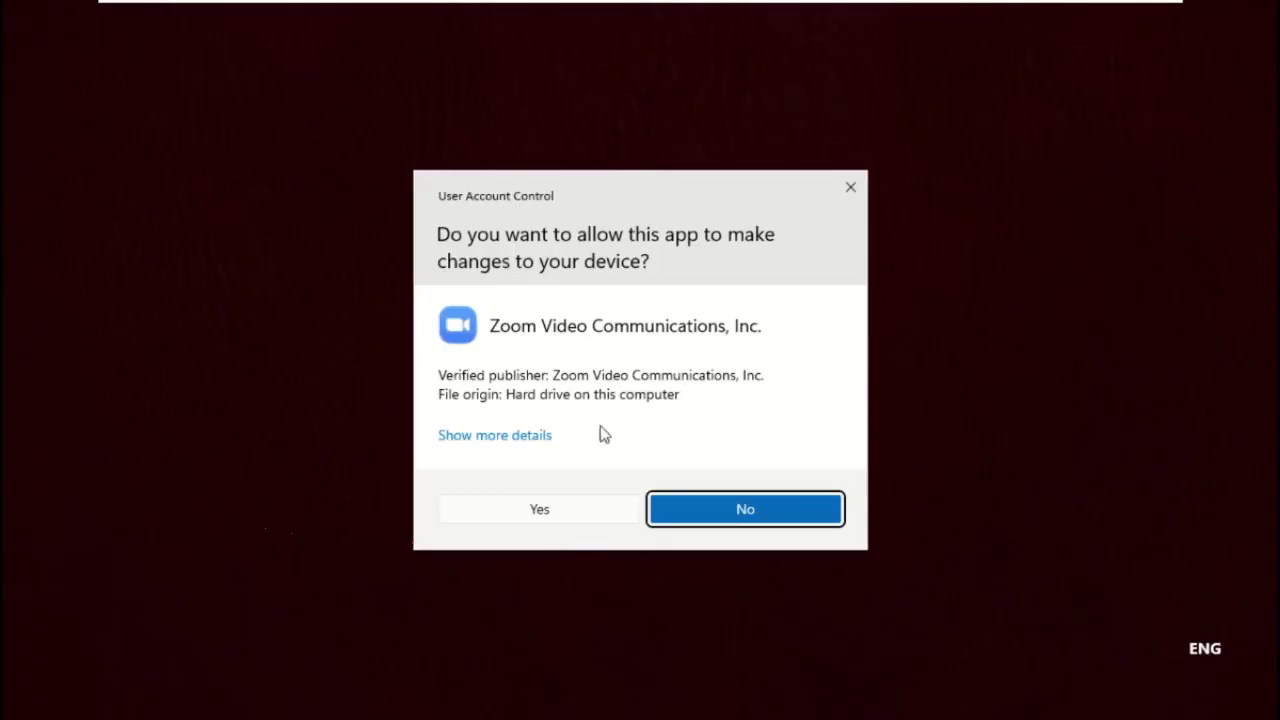
pyautogui.click(563, 510)
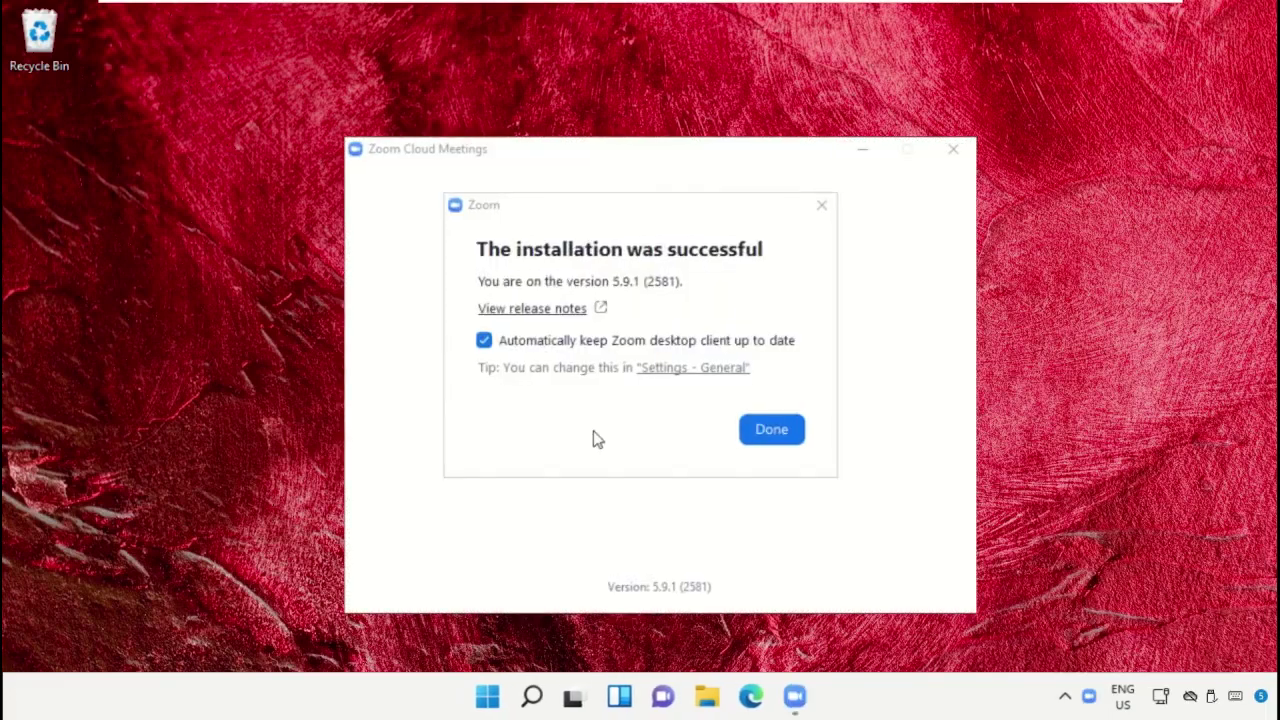
pyautogui.click(767, 430)
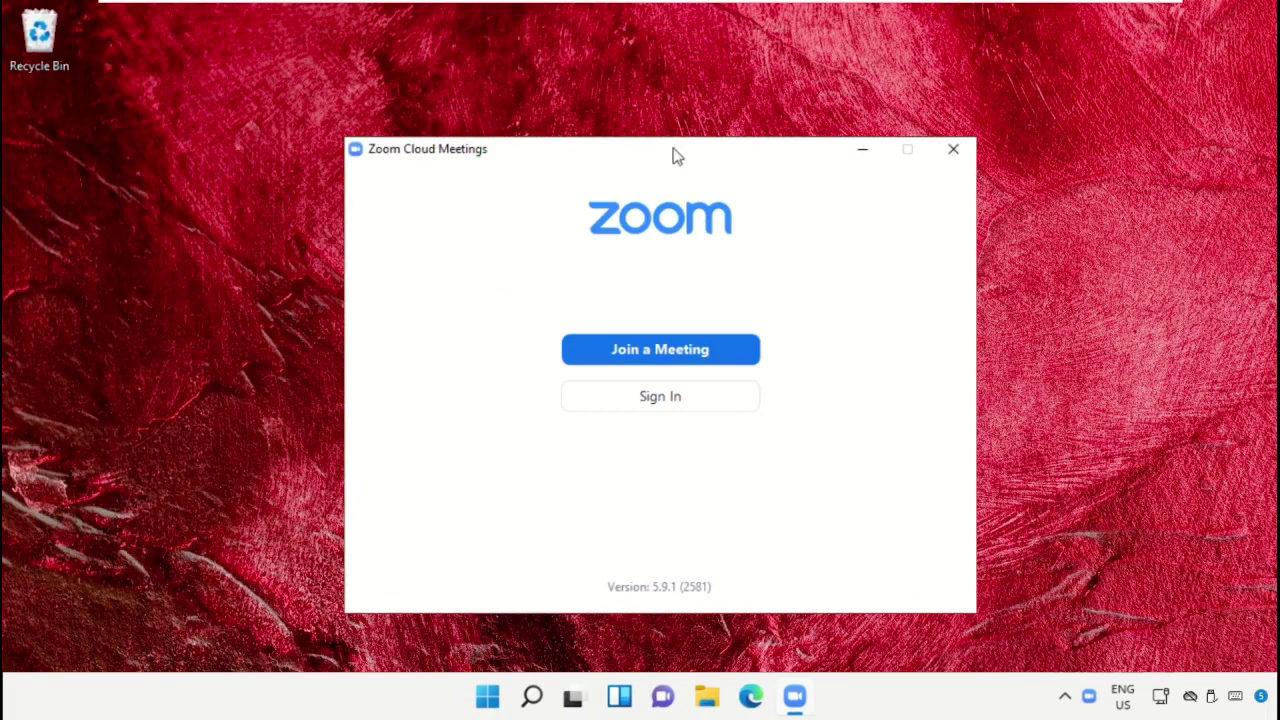
# Move the Zoom window higher on the desktop and look over the Join Meeting form, leaving it without joining
pyautogui.moveTo(672, 150); pyautogui.dragTo(671, 82)
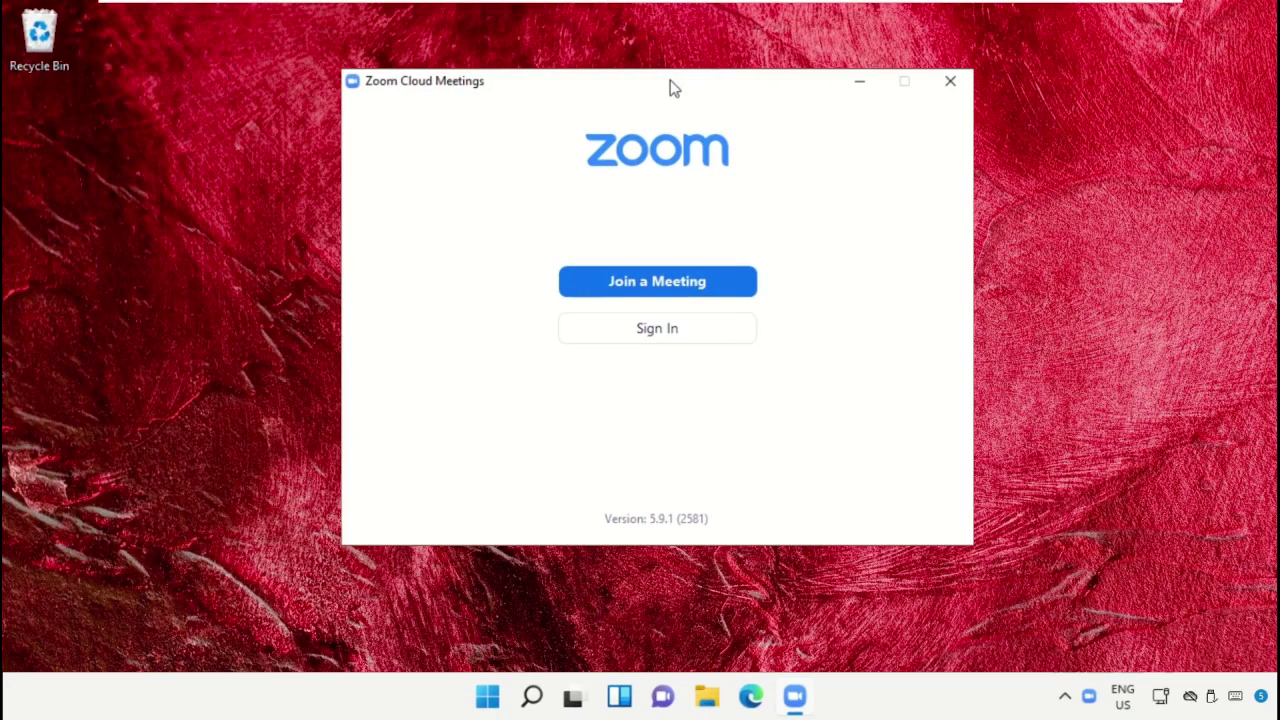
pyautogui.click(660, 284)
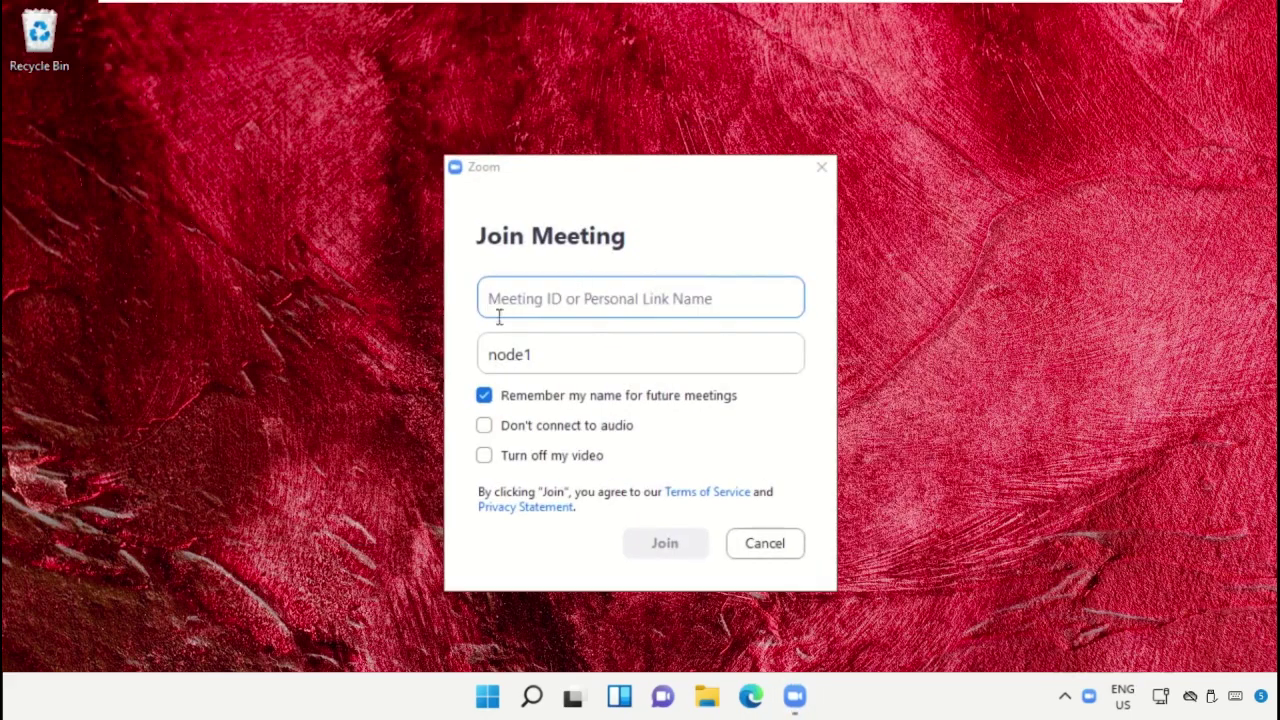
pyautogui.click(533, 357)
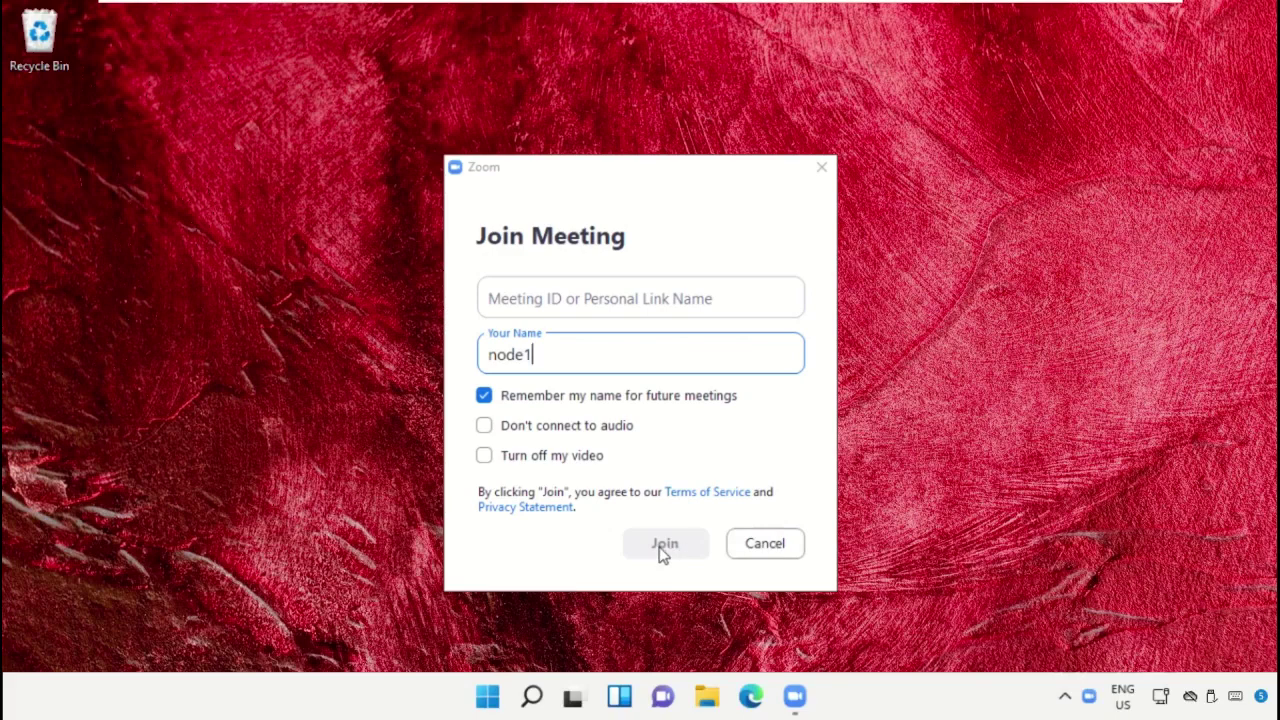
pyautogui.click(766, 543)
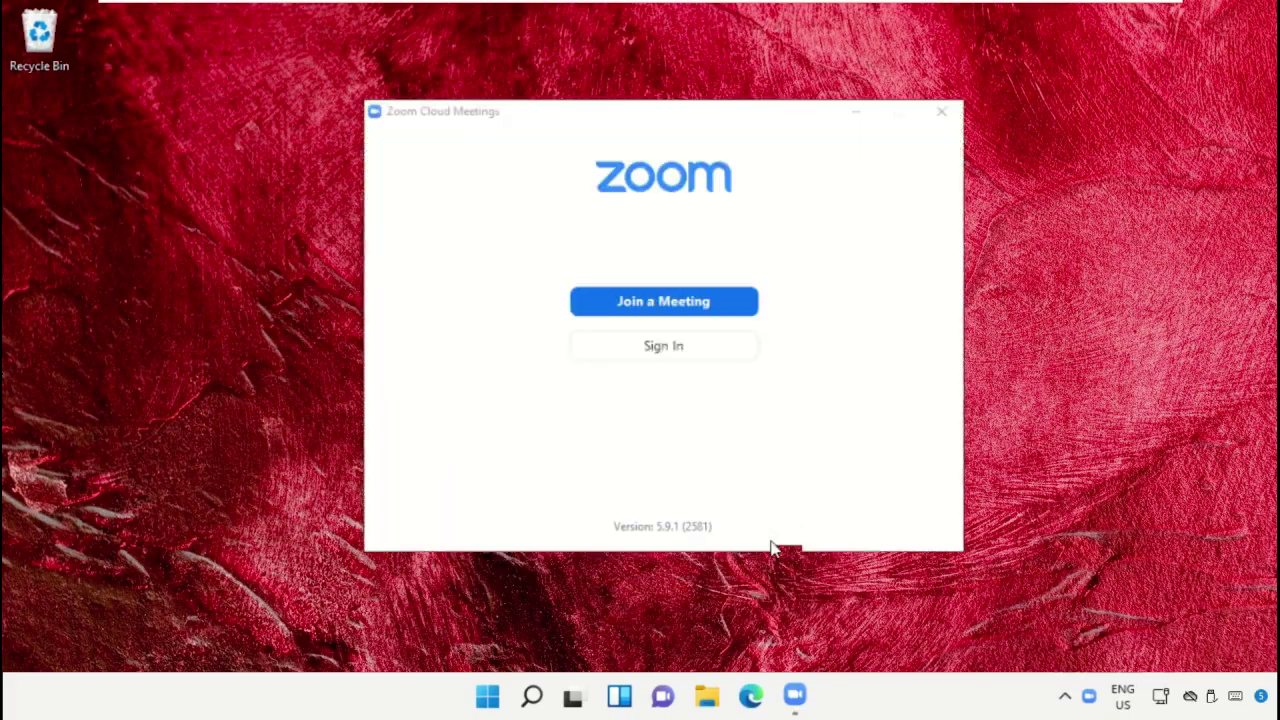
# Sign in to Zoom with the account password and the Keep me signed in option enabled, and dismiss the Zoom Apps introduction
pyautogui.click(655, 338)
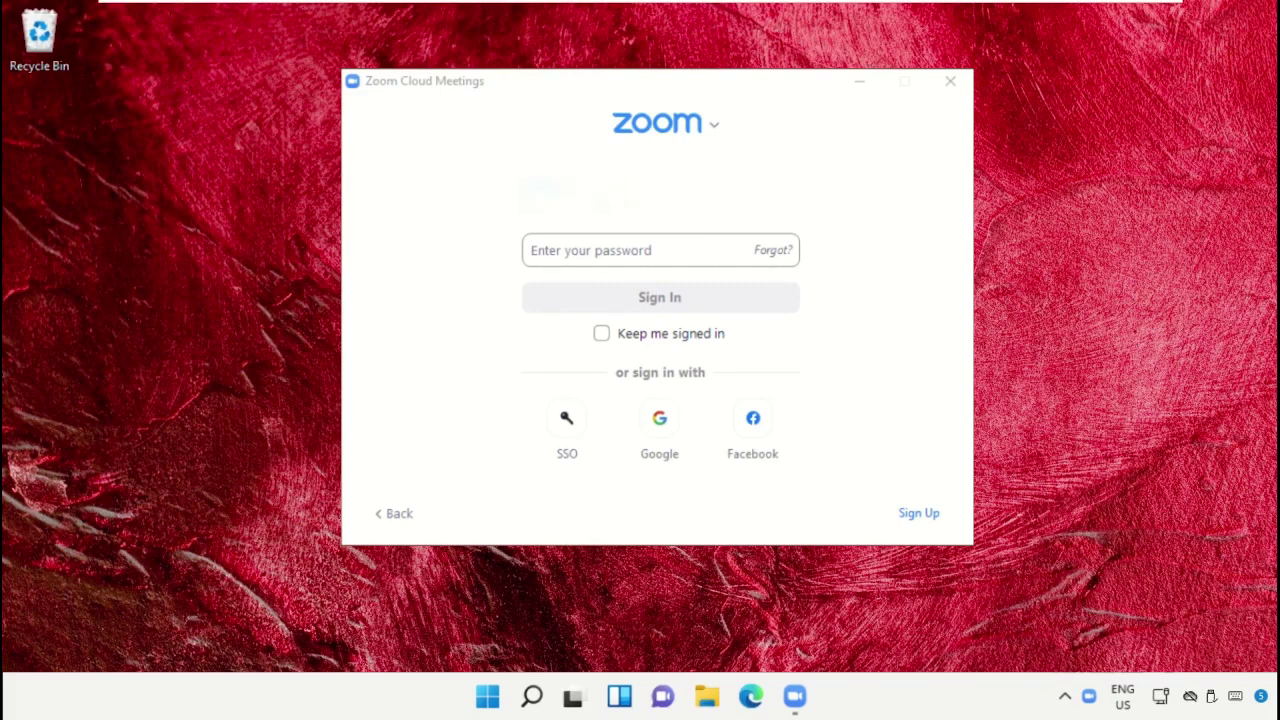
pyautogui.click(718, 244)
pyautogui.write('*****')
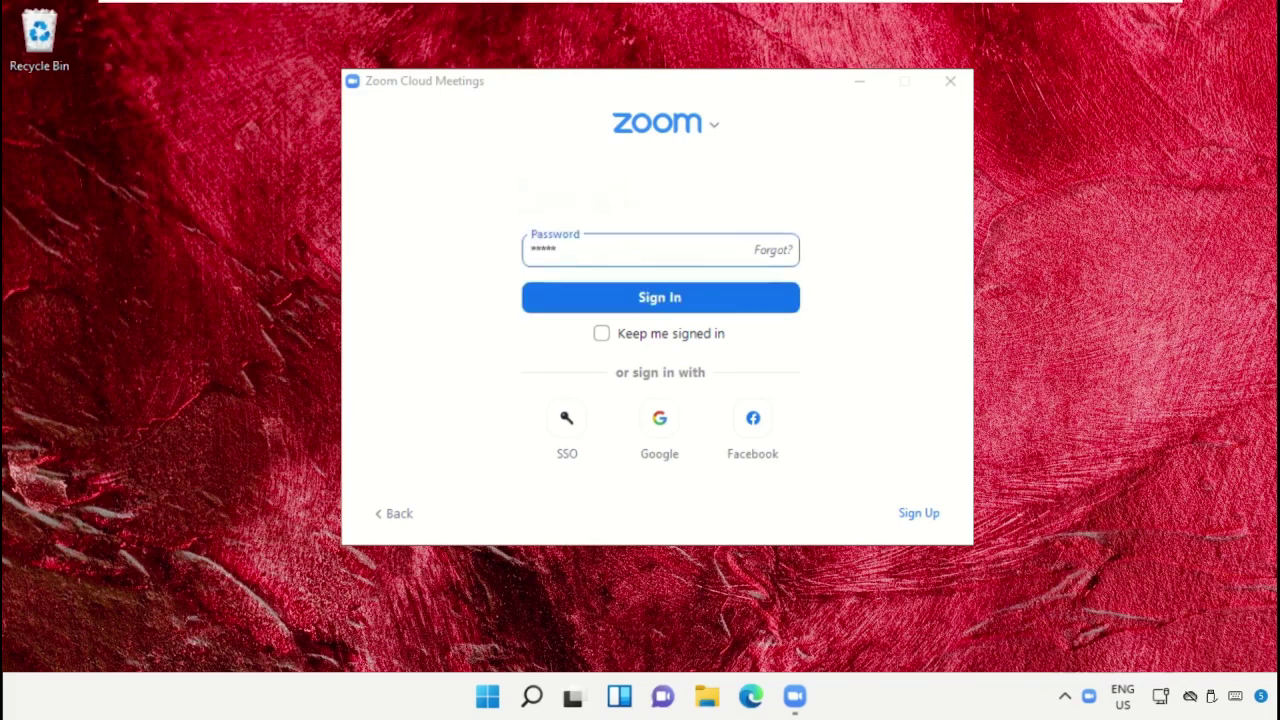
pyautogui.write('******')
pyautogui.click(601, 333)
pyautogui.click(659, 300)
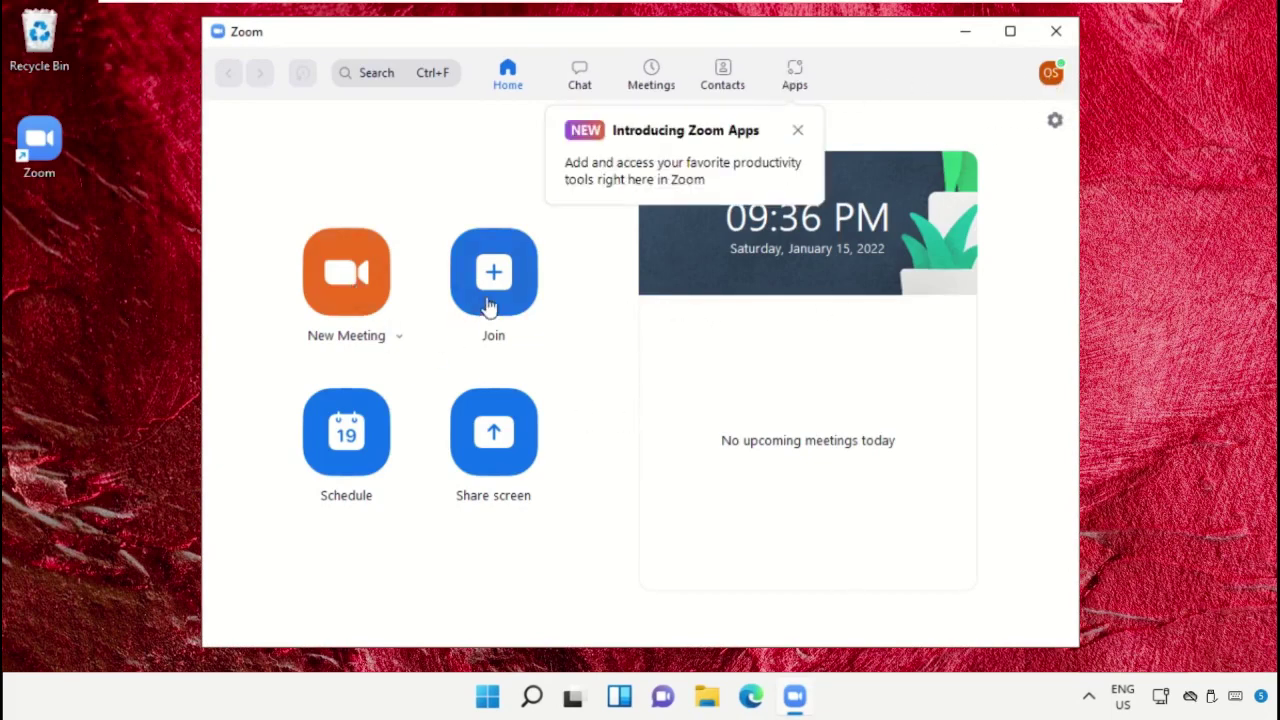
pyautogui.click(798, 131)
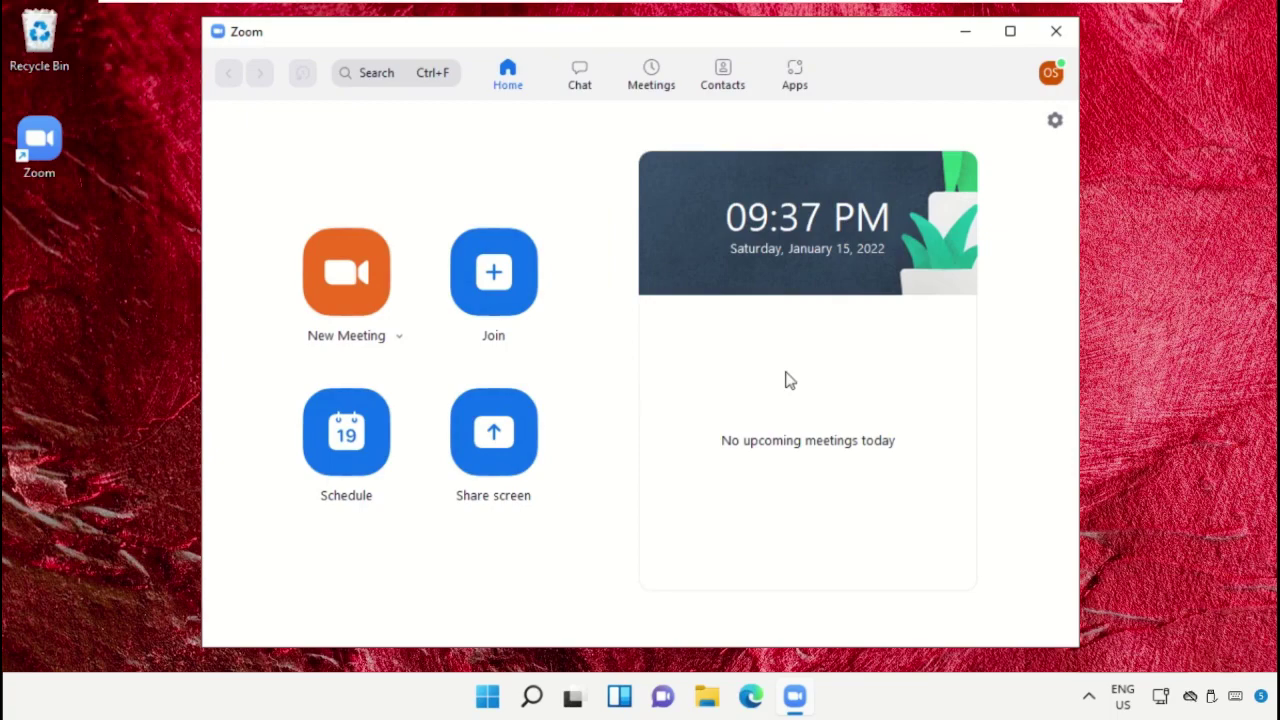
# Close the Zoom window and open the Windows power options with the Shut down and Restart choices
pyautogui.click(1055, 31)
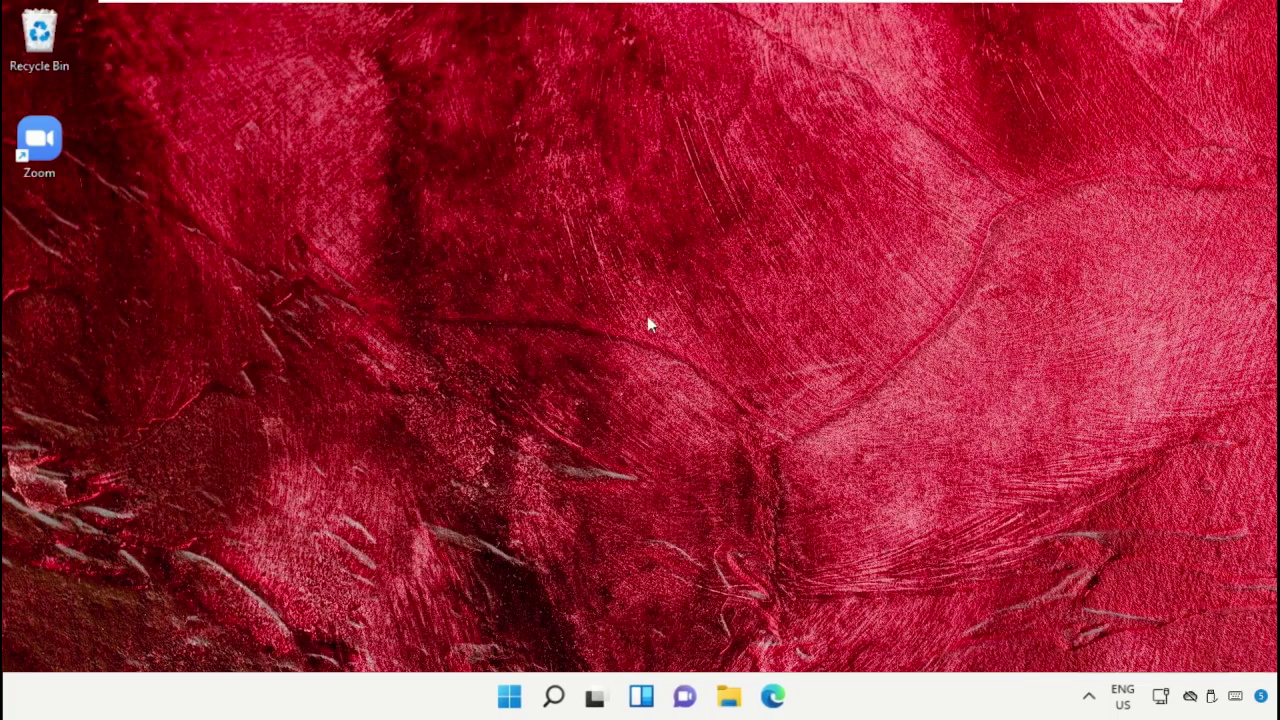
pyautogui.click(512, 699)
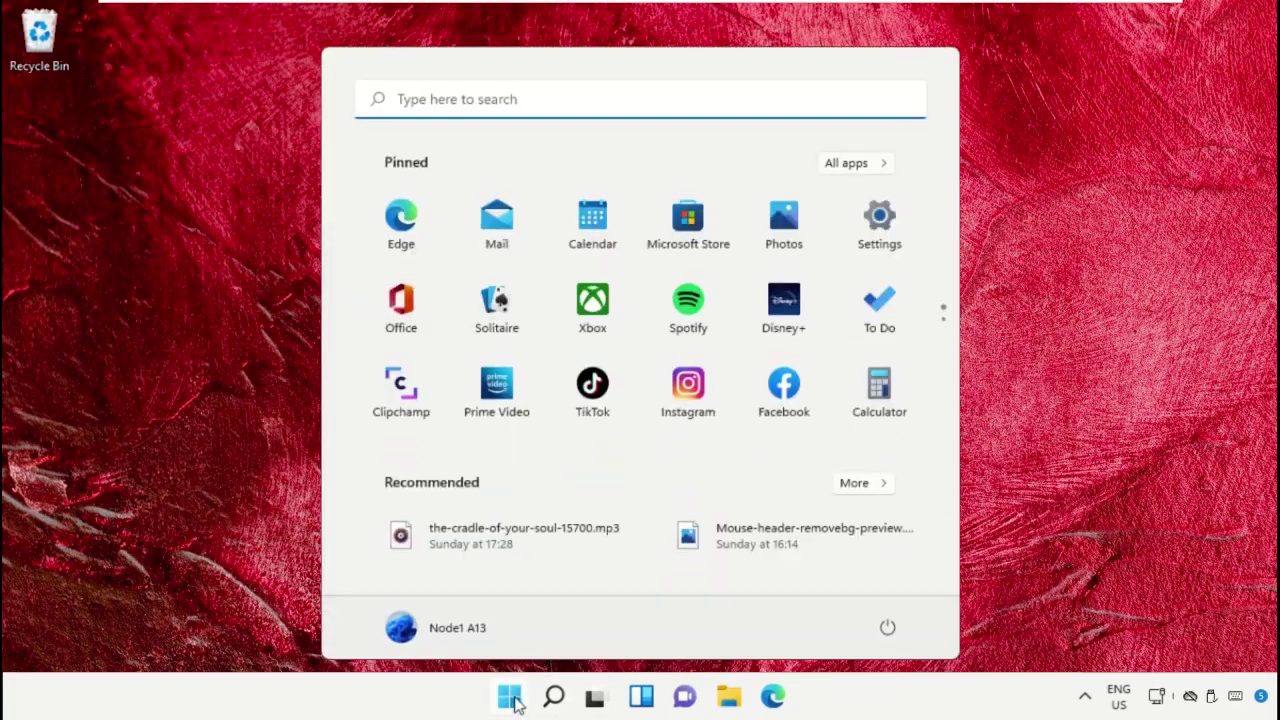
pyautogui.click(887, 630)
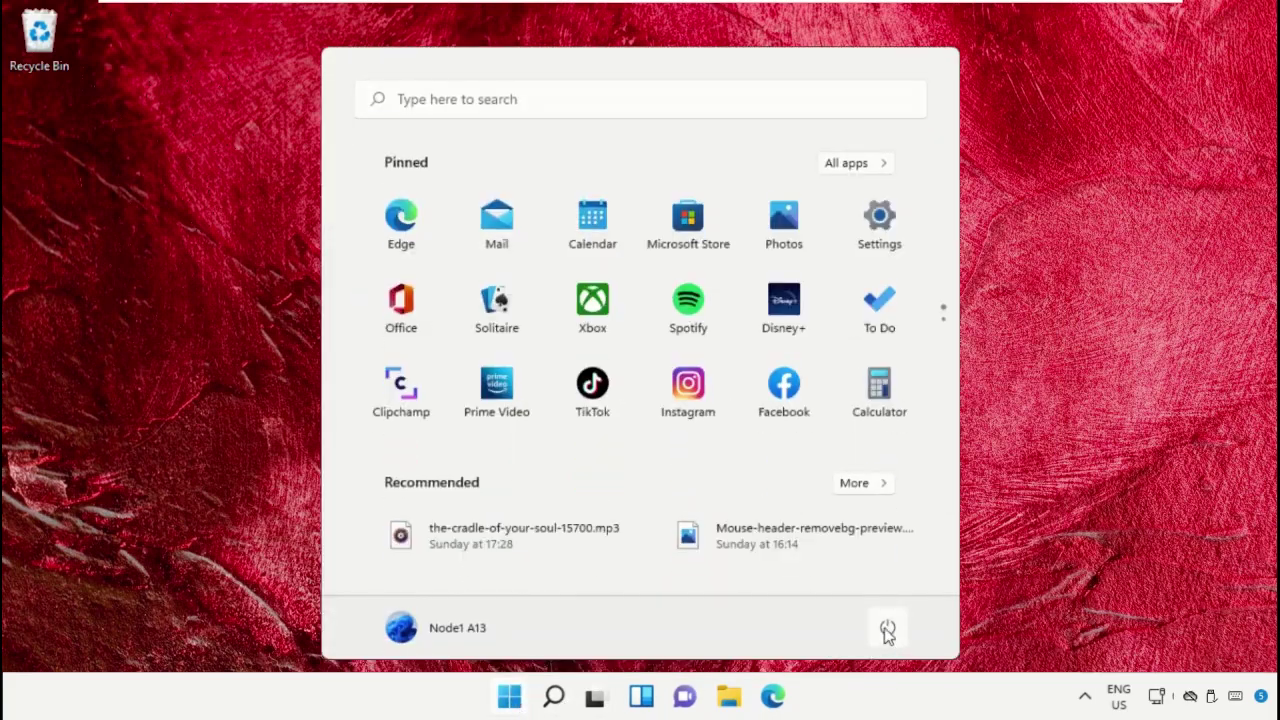
pyautogui.click(890, 628)
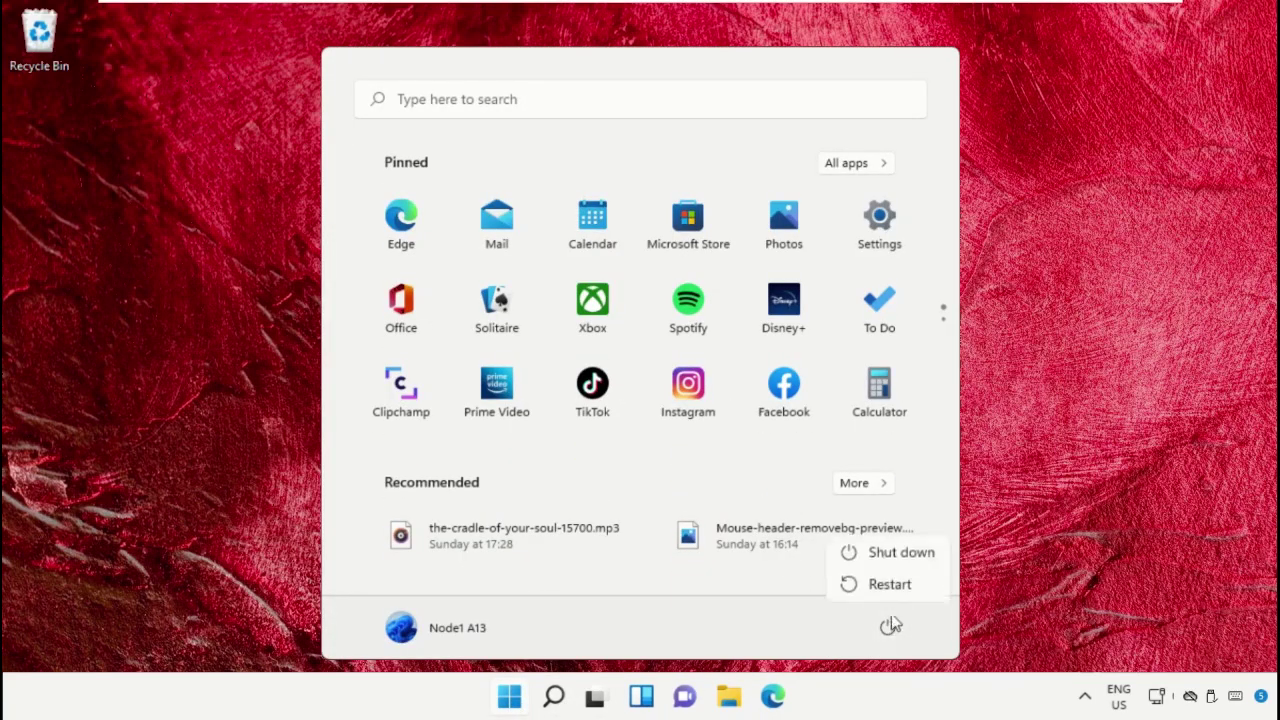